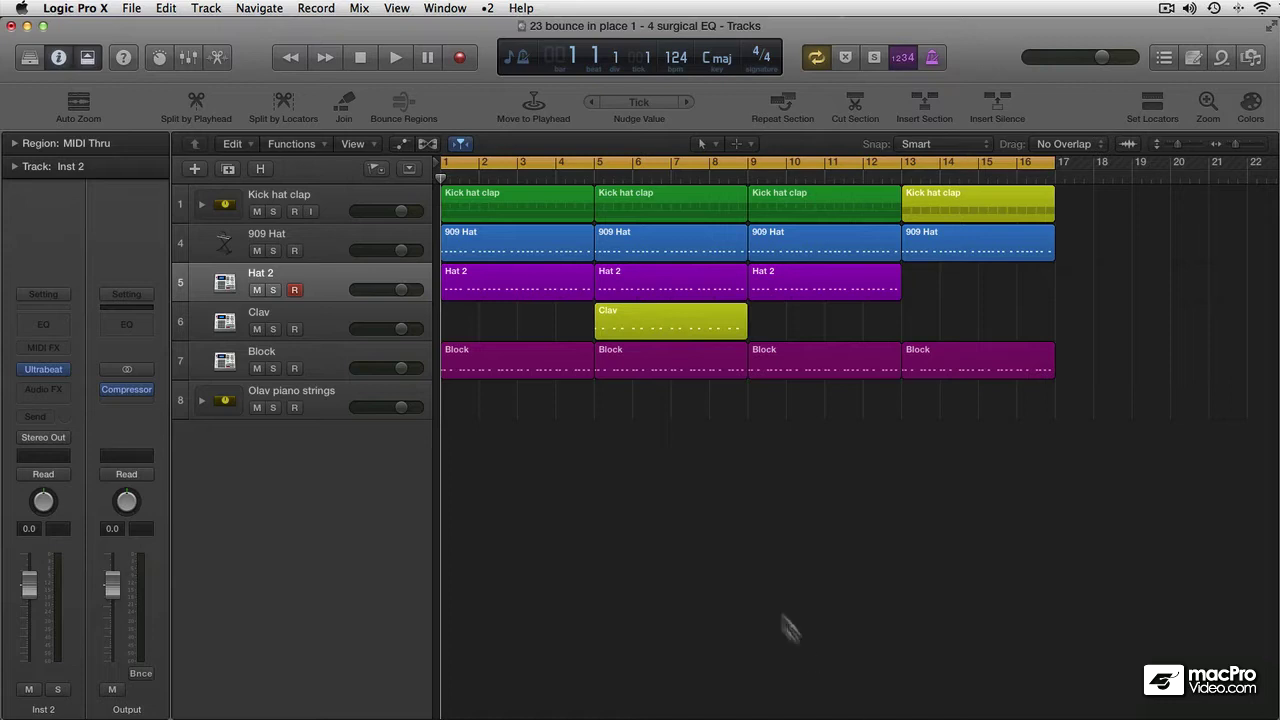
Try selecting the Clav region and the bar 5–9 regions, then clear the selection.
click(667, 322)
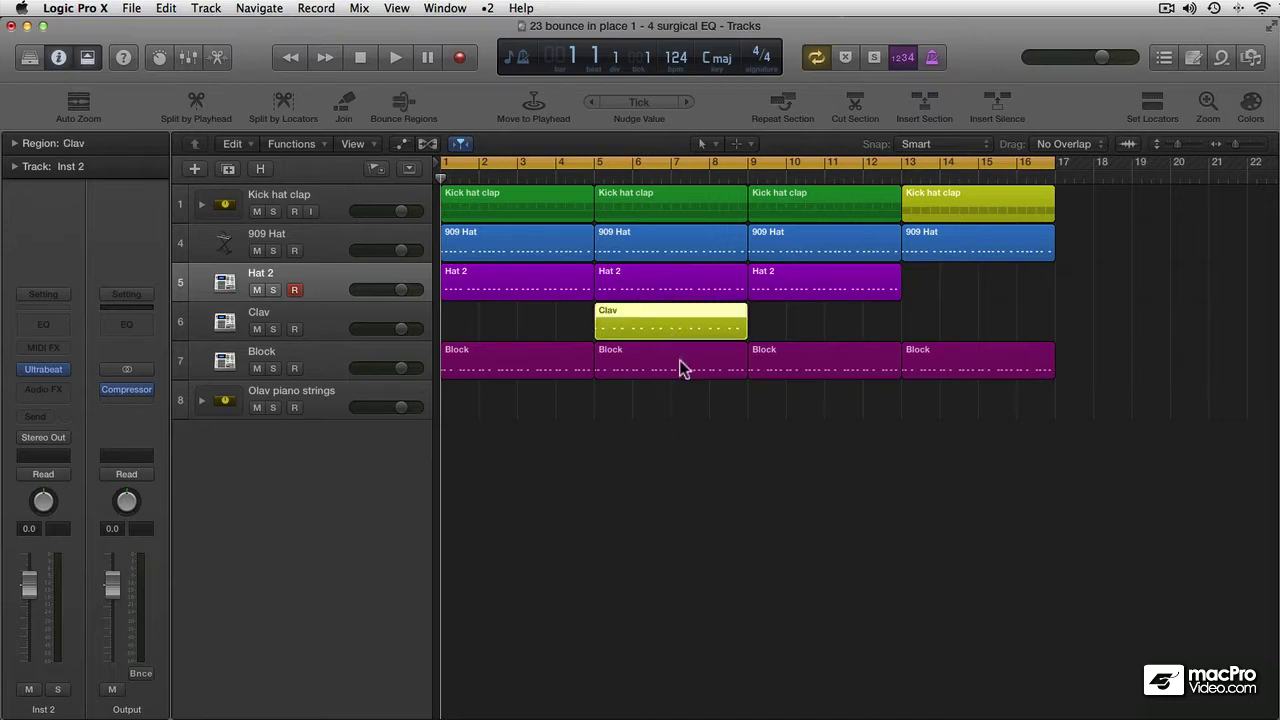
drag(702, 405, 629, 243)
click(686, 477)
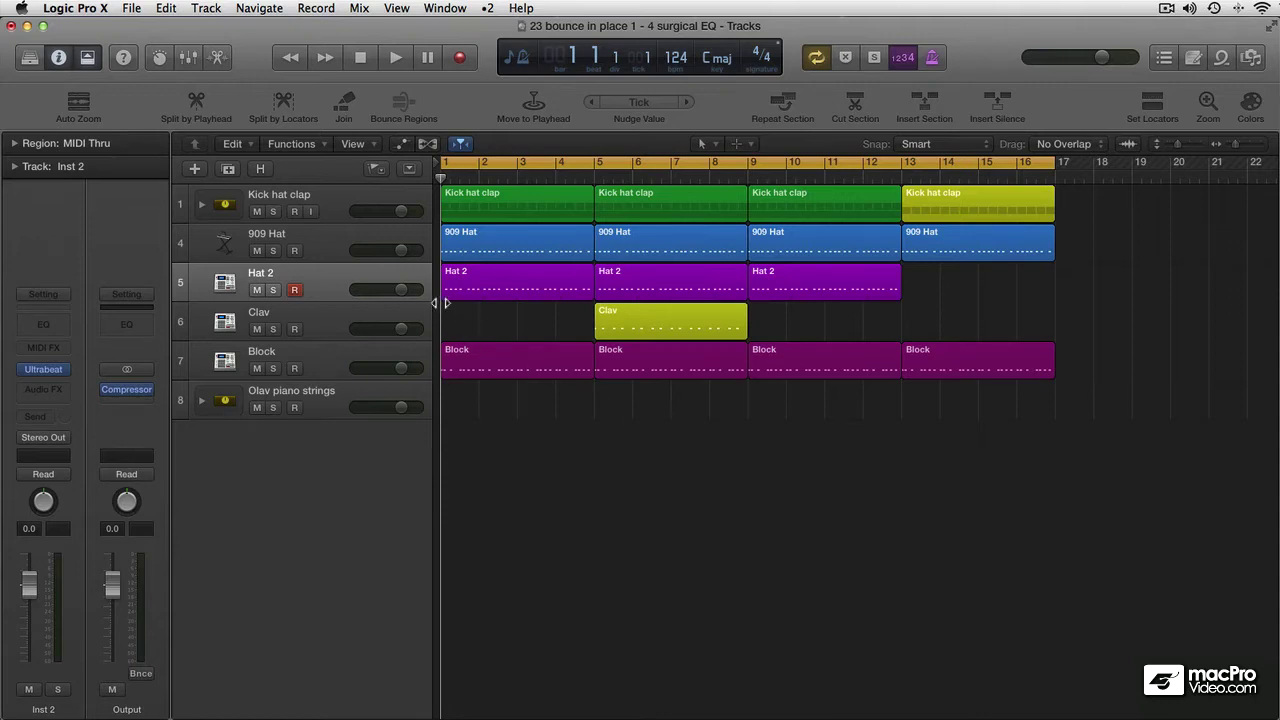
Select the three Hat 2 regions at bars 1, 5 and 9 together.
click(466, 288)
click(711, 290)
click(843, 276)
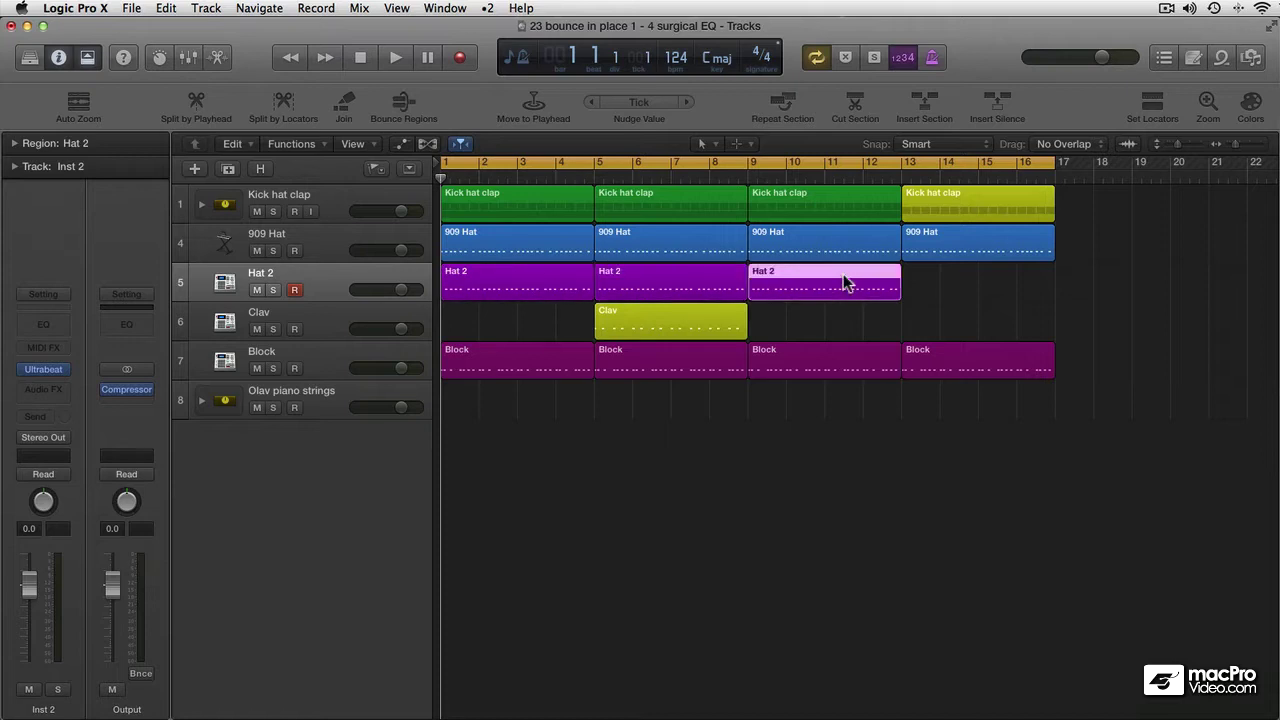
click(518, 284)
click(657, 277)
click(785, 272)
click(340, 288)
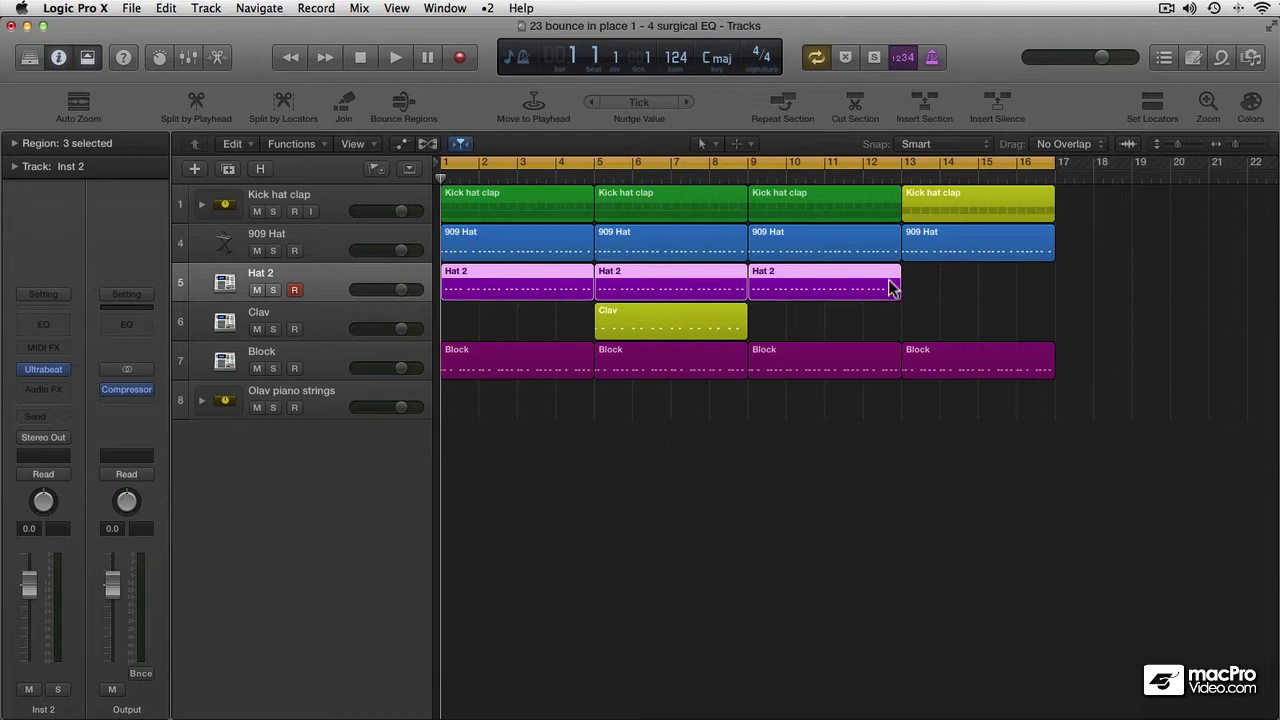
click(131, 8)
mouse_move(152, 364)
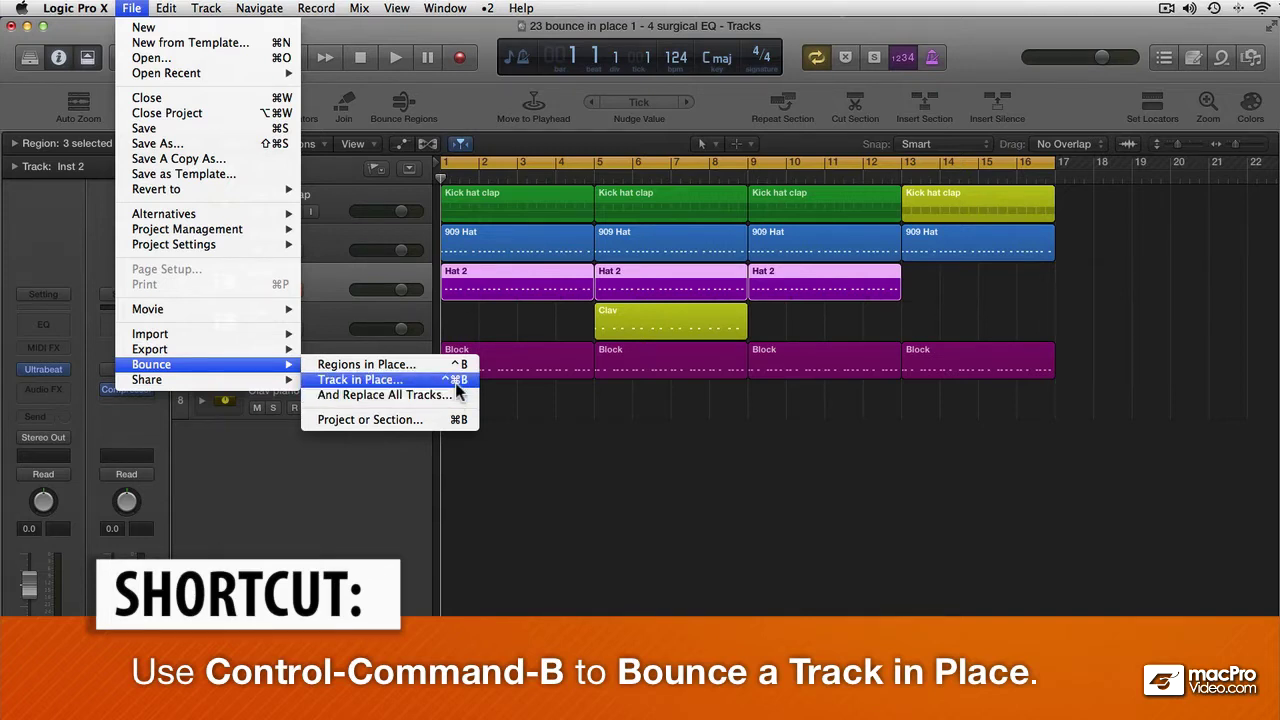
click(414, 384)
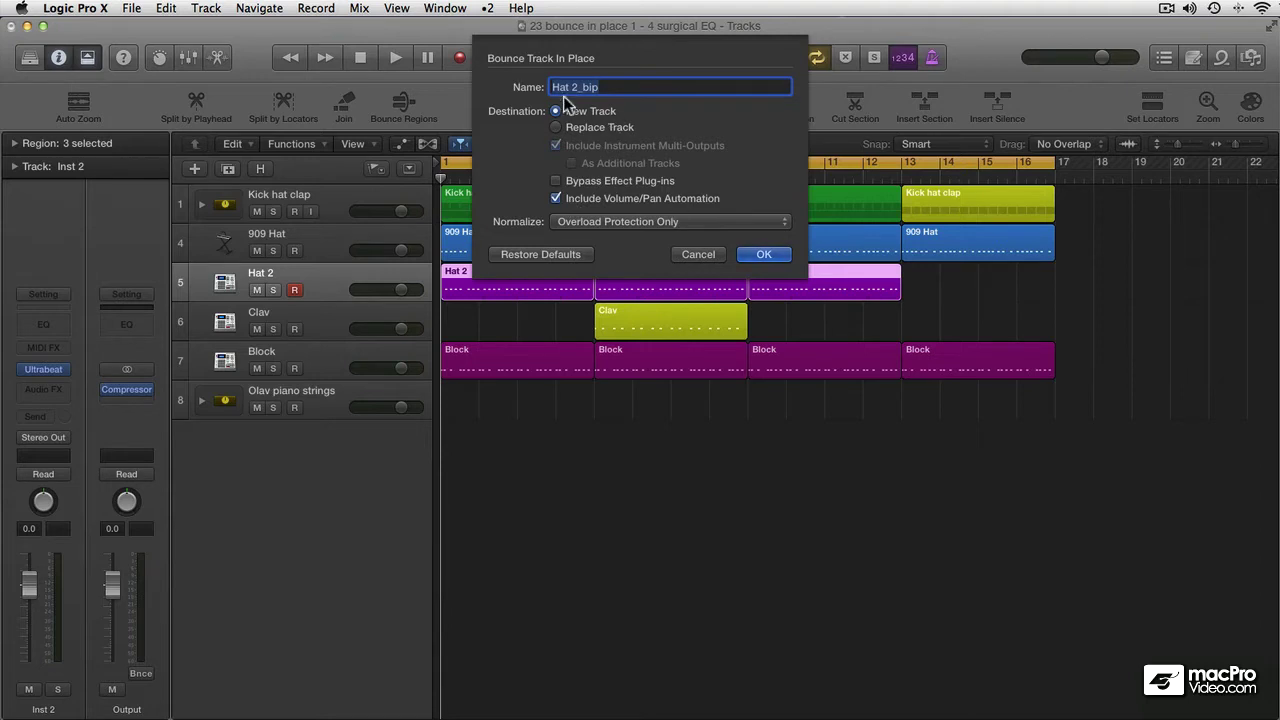
click(698, 253)
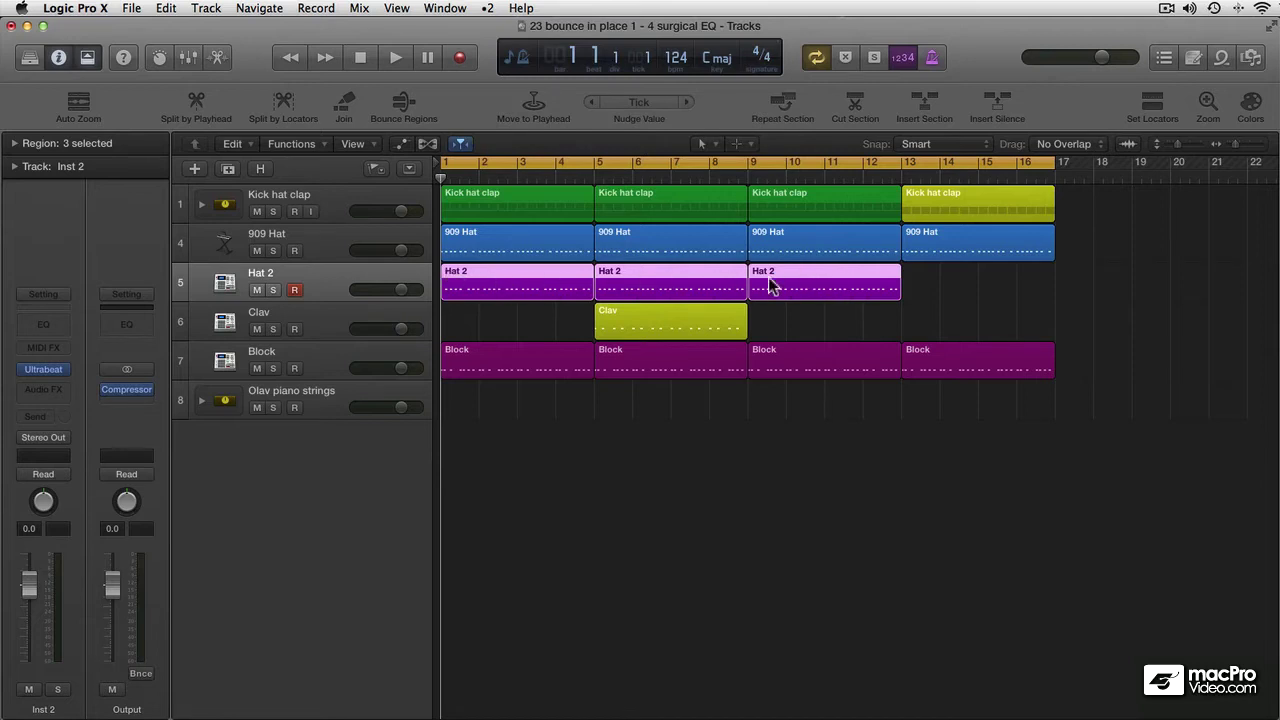
scroll(770, 282, right, 10)
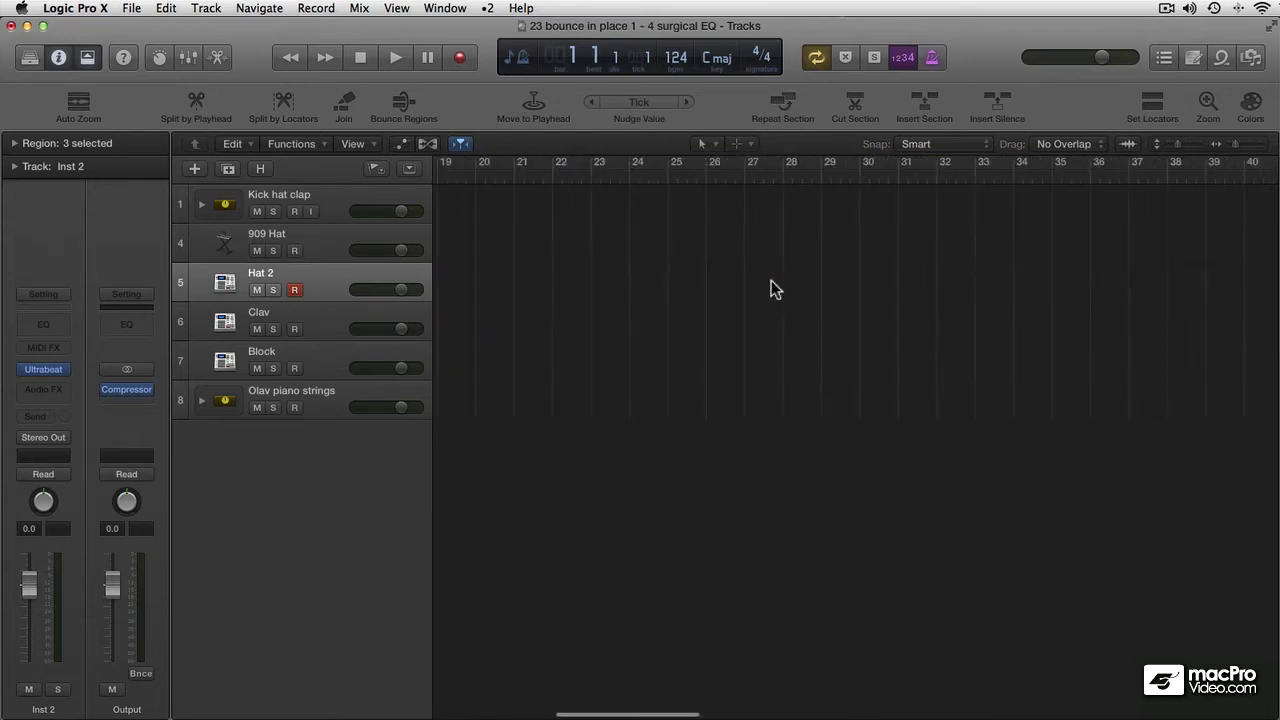
scroll(771, 282, right, 5)
scroll(771, 282, right, 5)
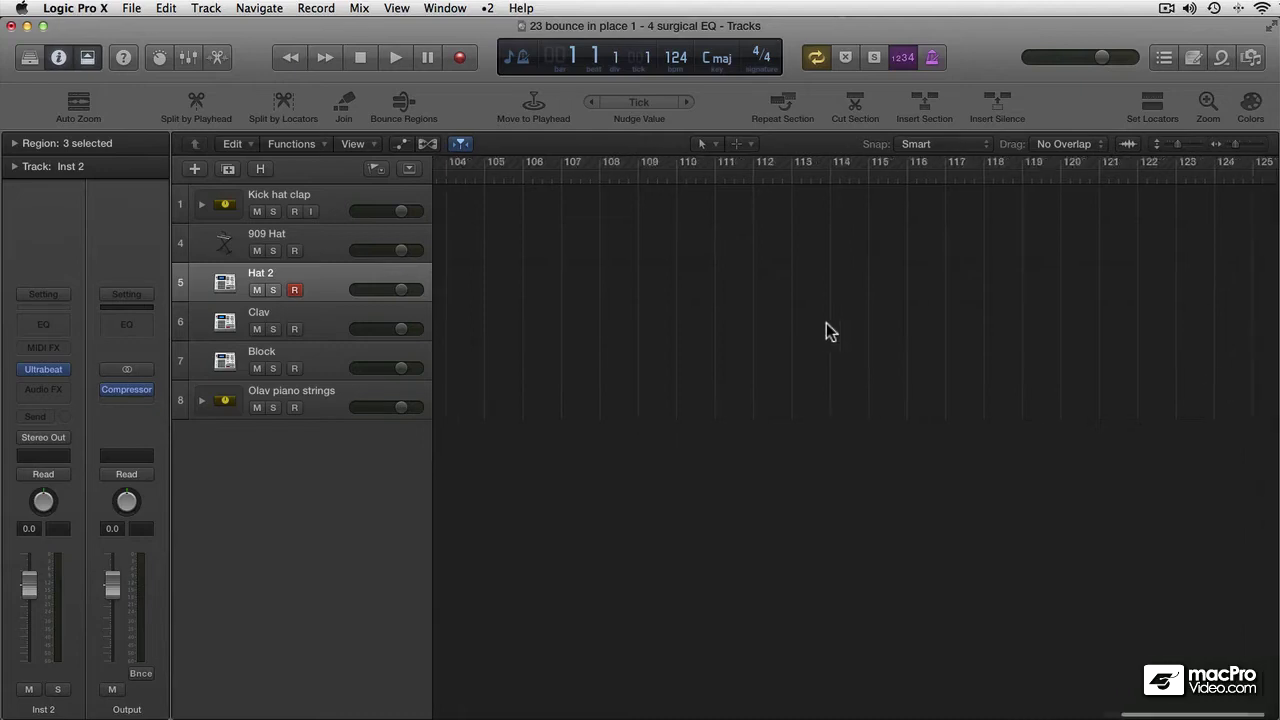
scroll(825, 322, left, 5)
scroll(825, 322, left, 5)
scroll(825, 322, left, 15)
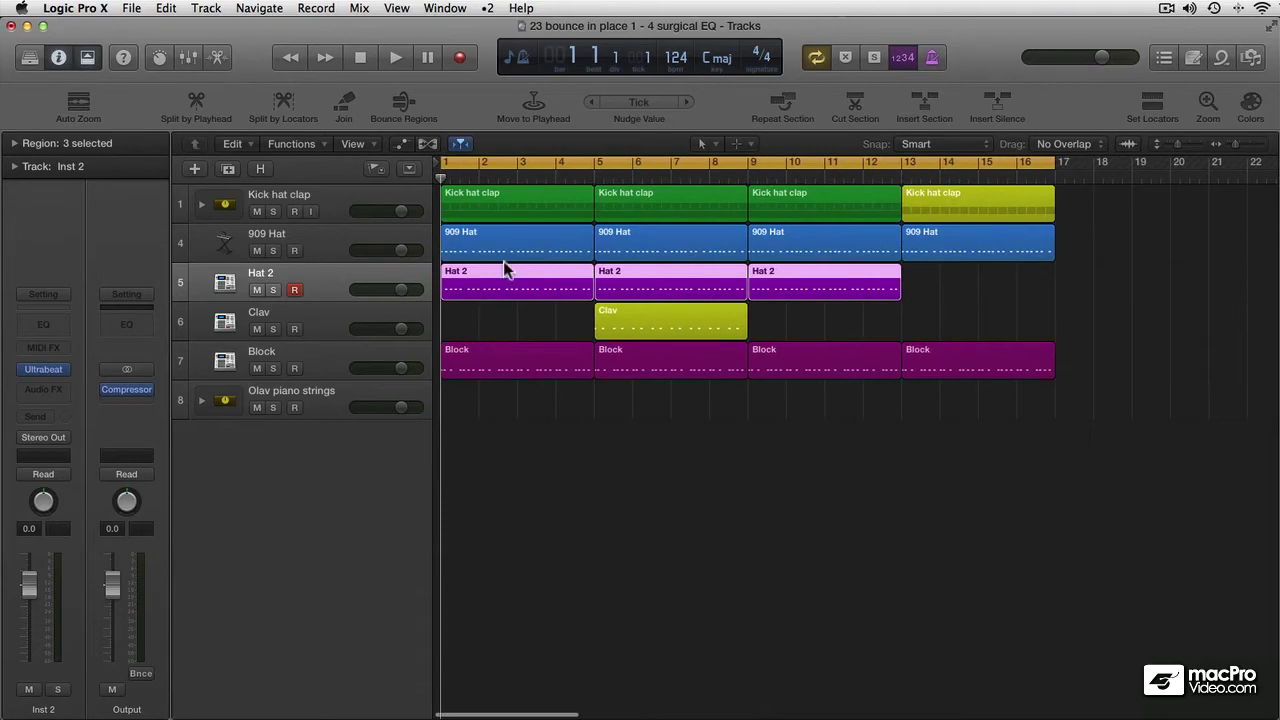
Bounce Hat 2 in place to a new track named 'Hat 2_bip track'.
click(131, 8)
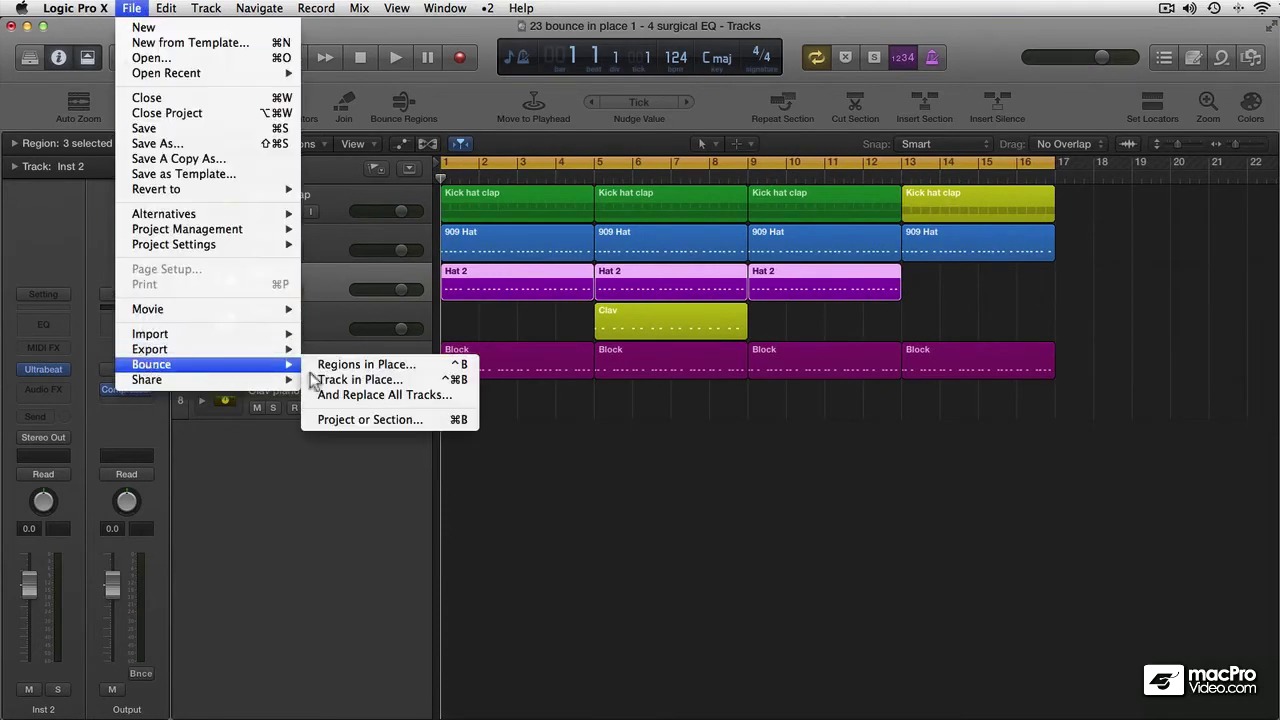
click(360, 379)
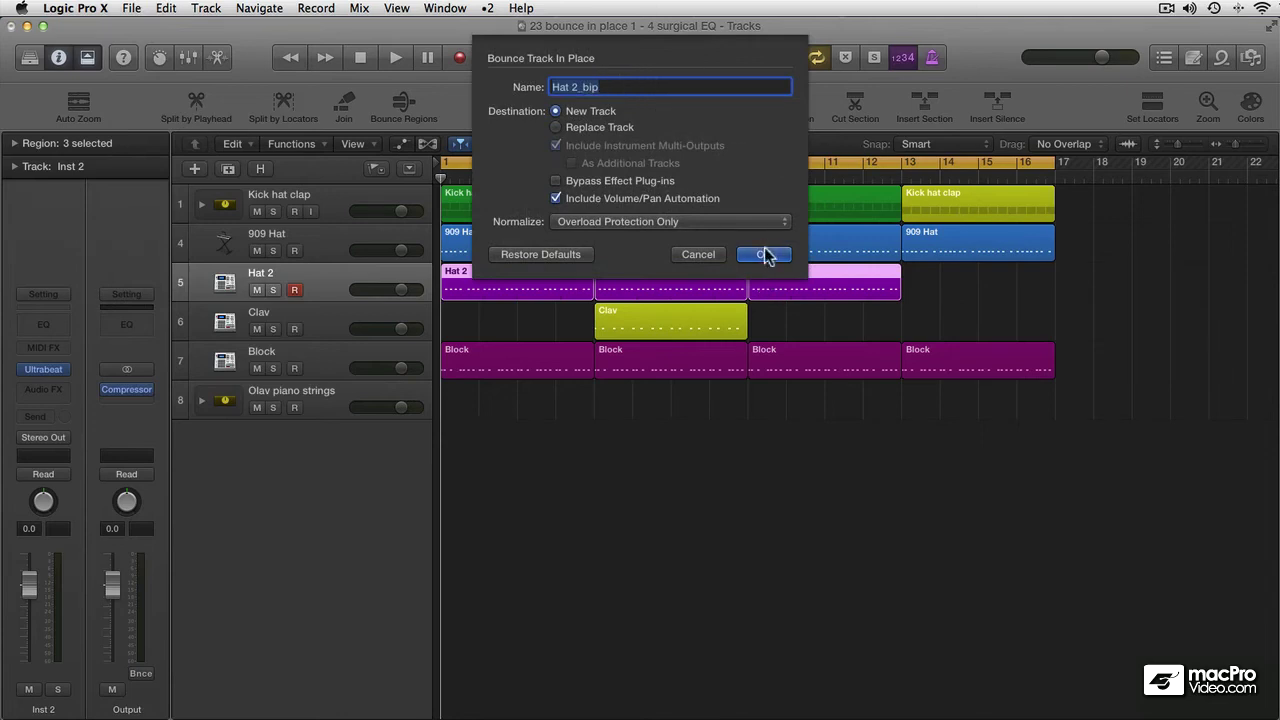
click(640, 86)
text(t)
text(rack)
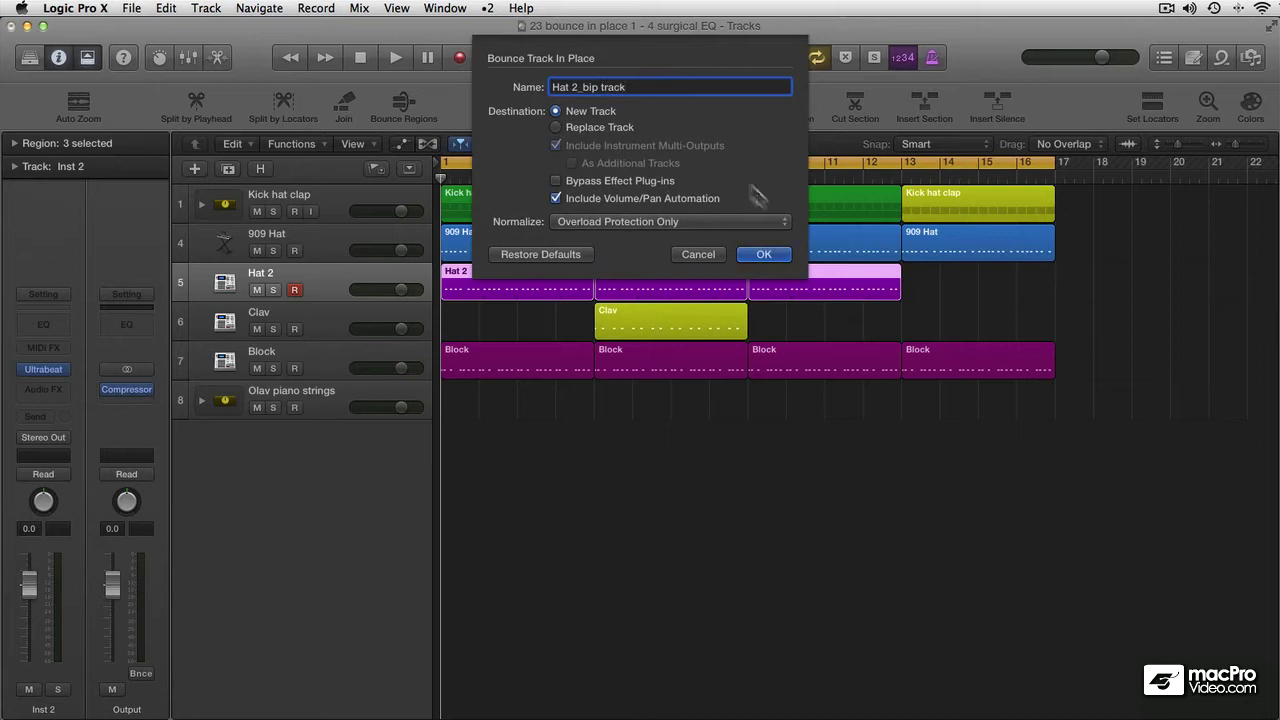
click(764, 256)
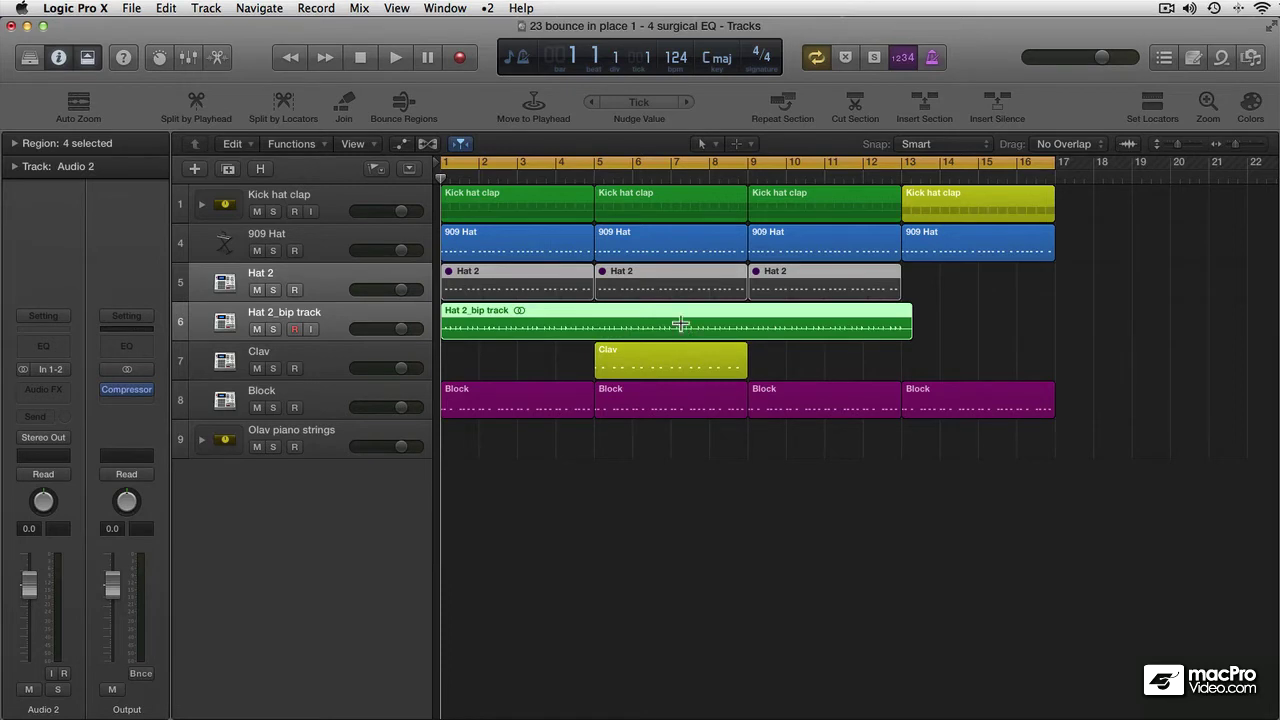
Undo the Hat 2 bounce, clear the selection and return the view to the project start.
key(ctrl+z)
click(642, 486)
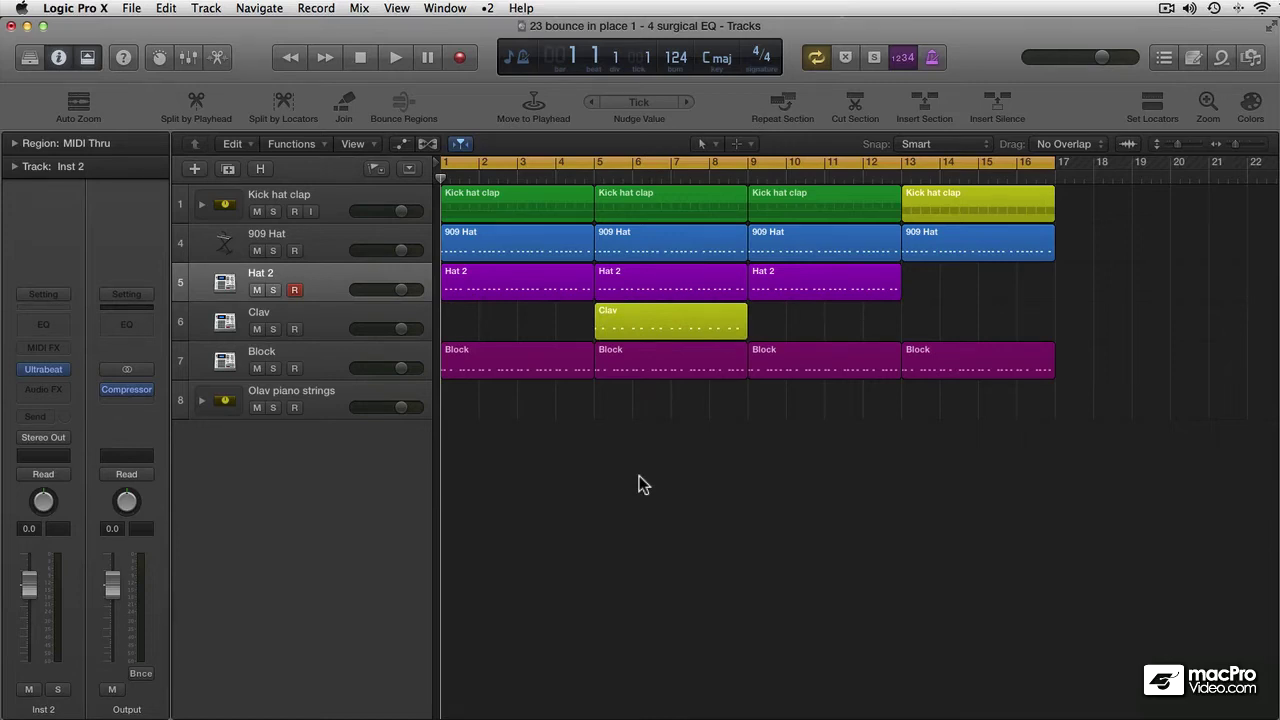
scroll(669, 452, right, 15)
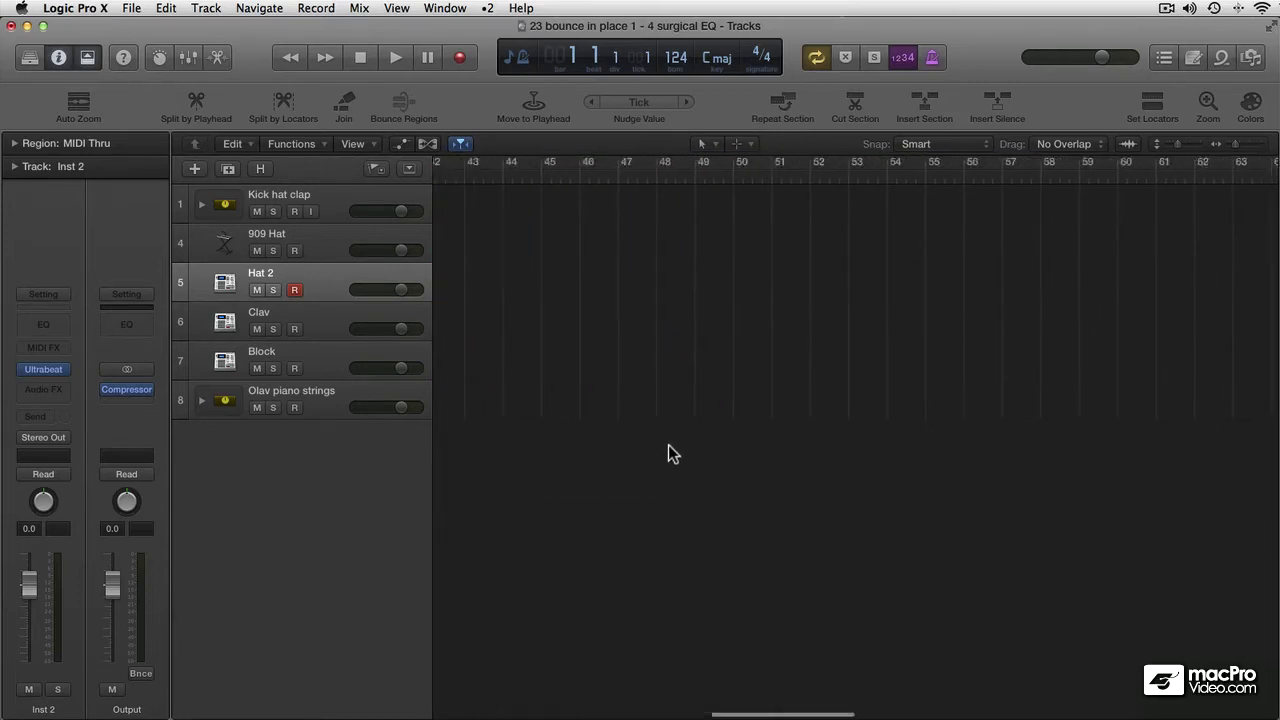
scroll(668, 444, right, 10)
scroll(668, 444, right, 10)
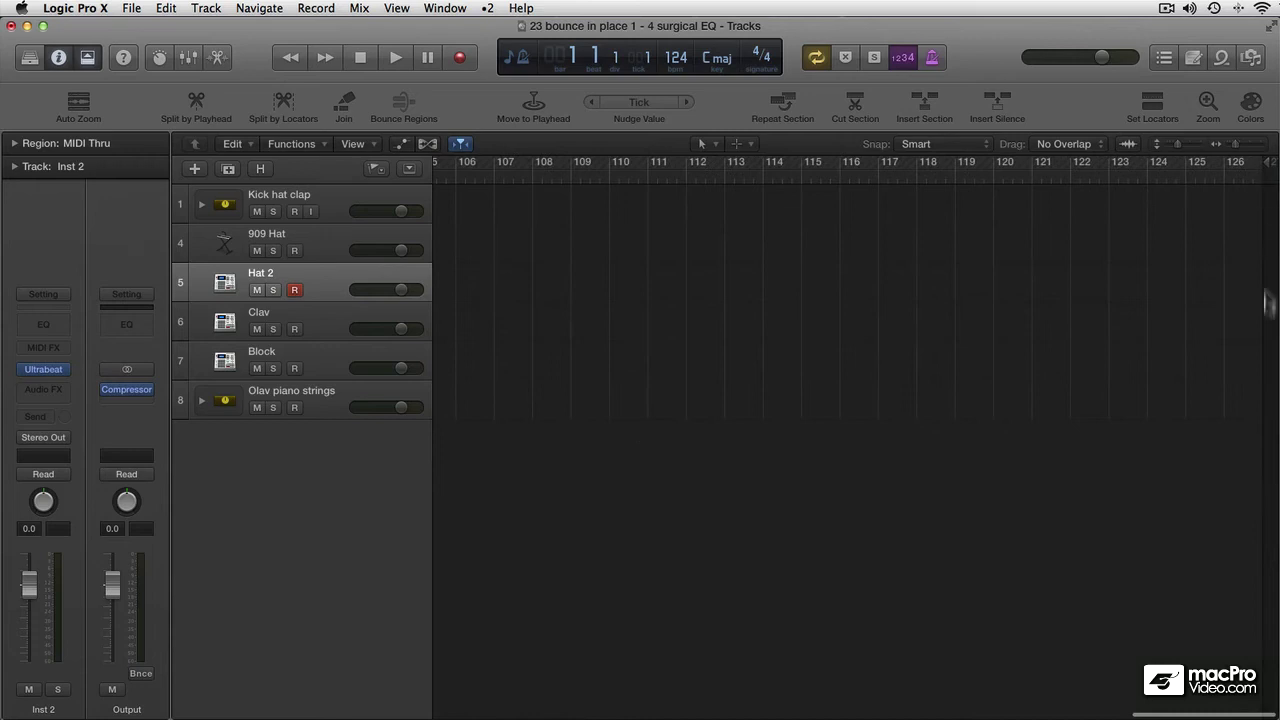
scroll(800, 430, right, 10)
scroll(795, 430, right, 15)
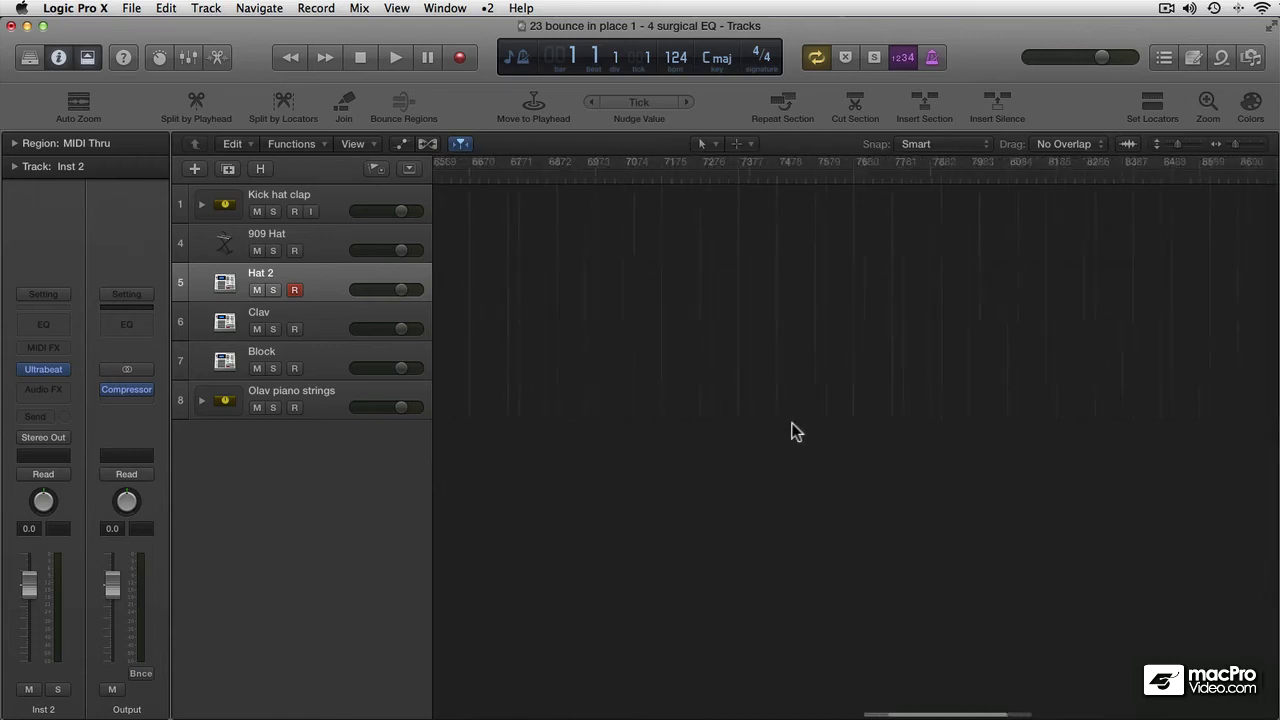
key(Return)
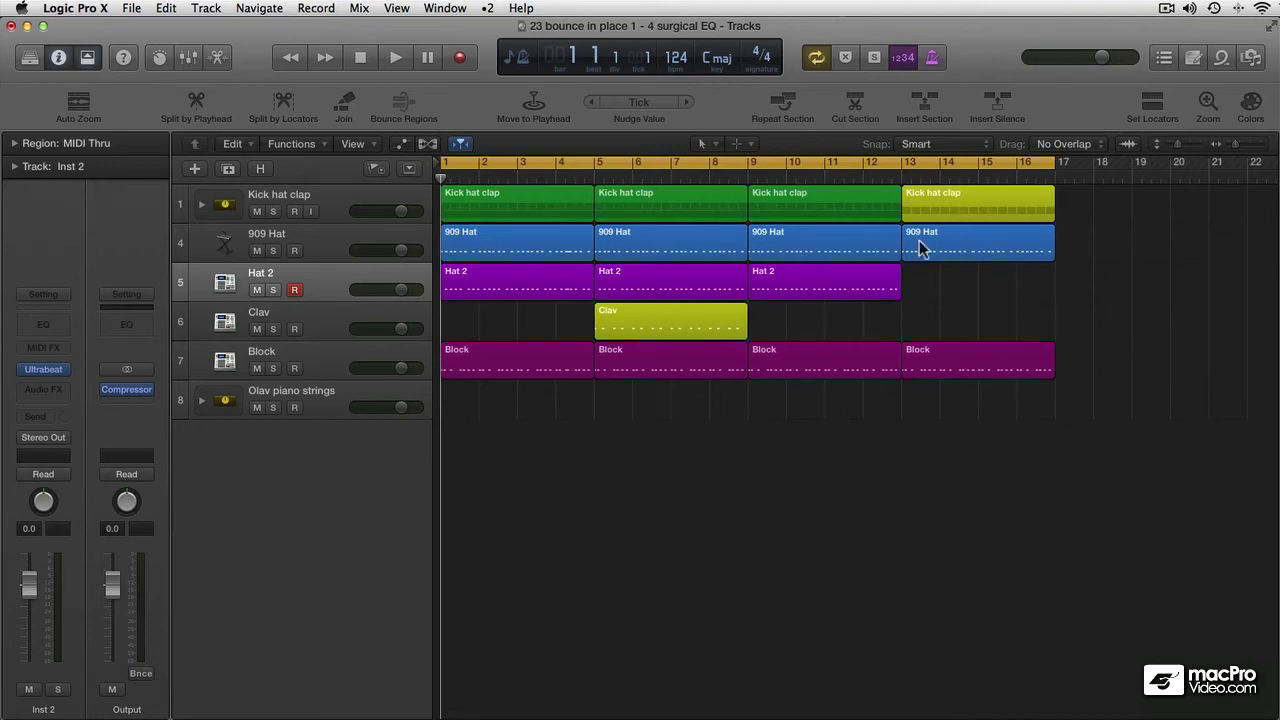
Move the bar-13 909 Hat region to around bar 42, then undo the move.
drag(920, 248, 1258, 245)
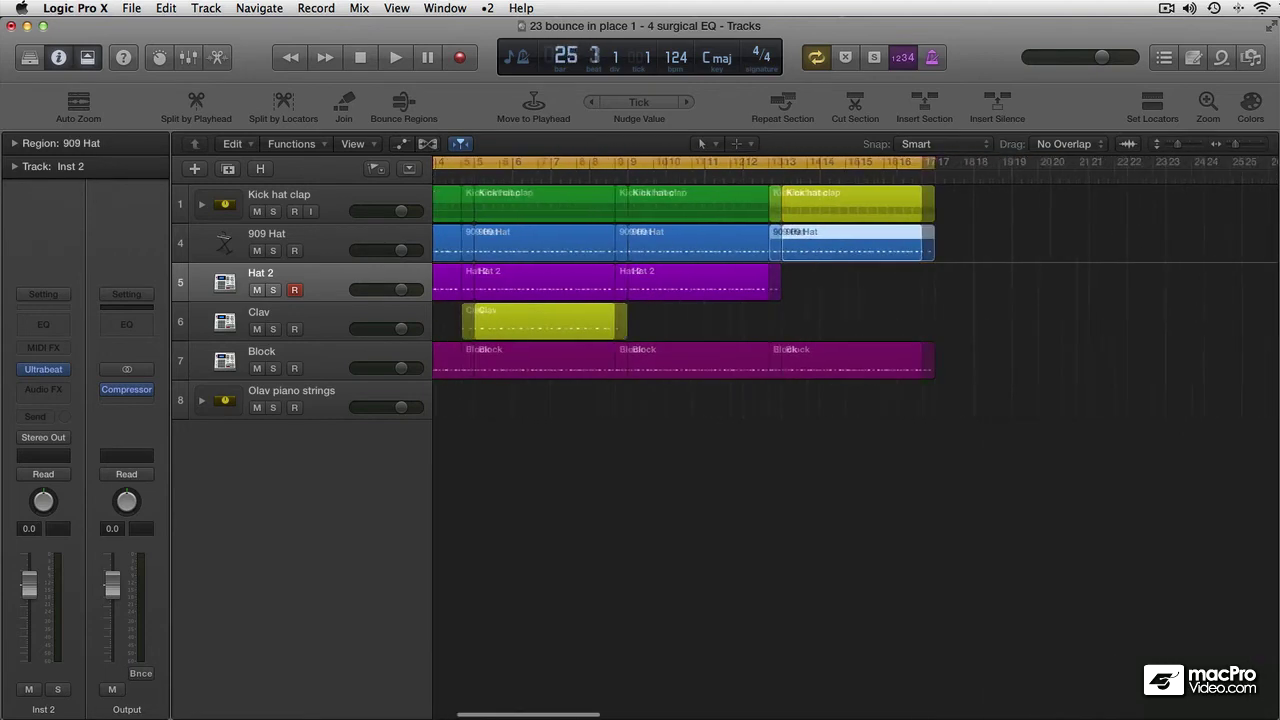
drag(1258, 245, 1020, 245)
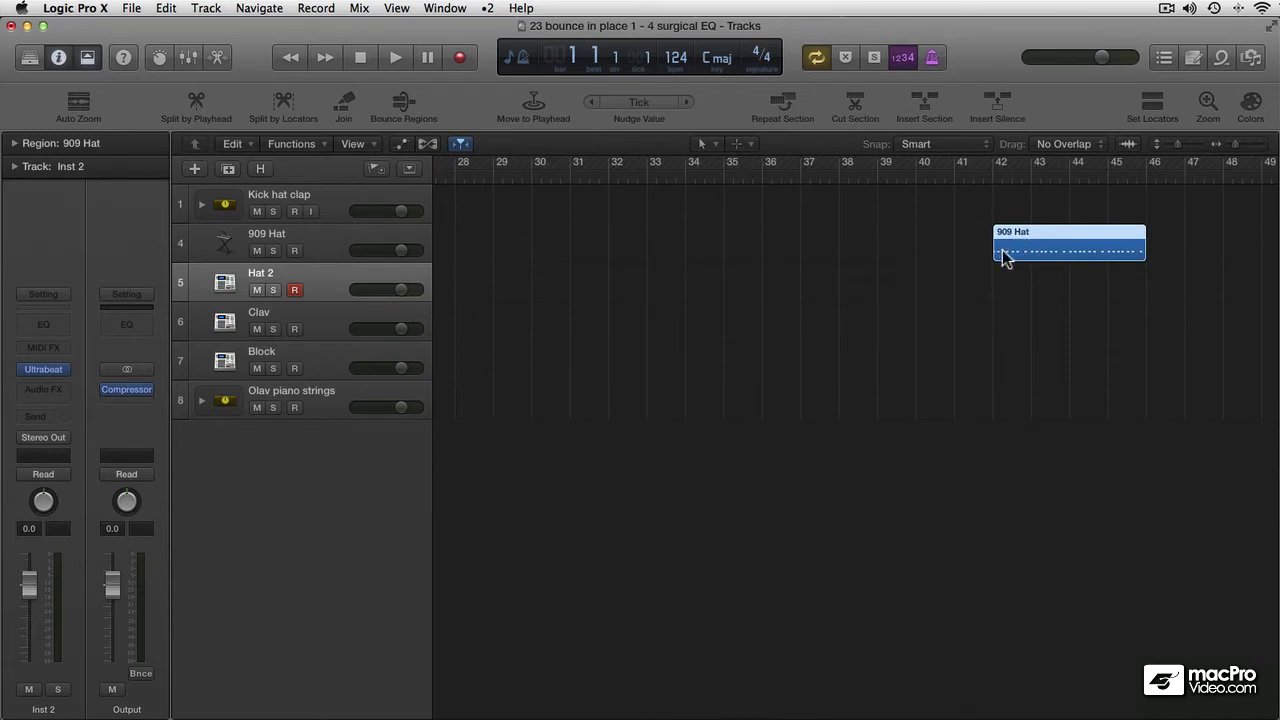
key(super+z)
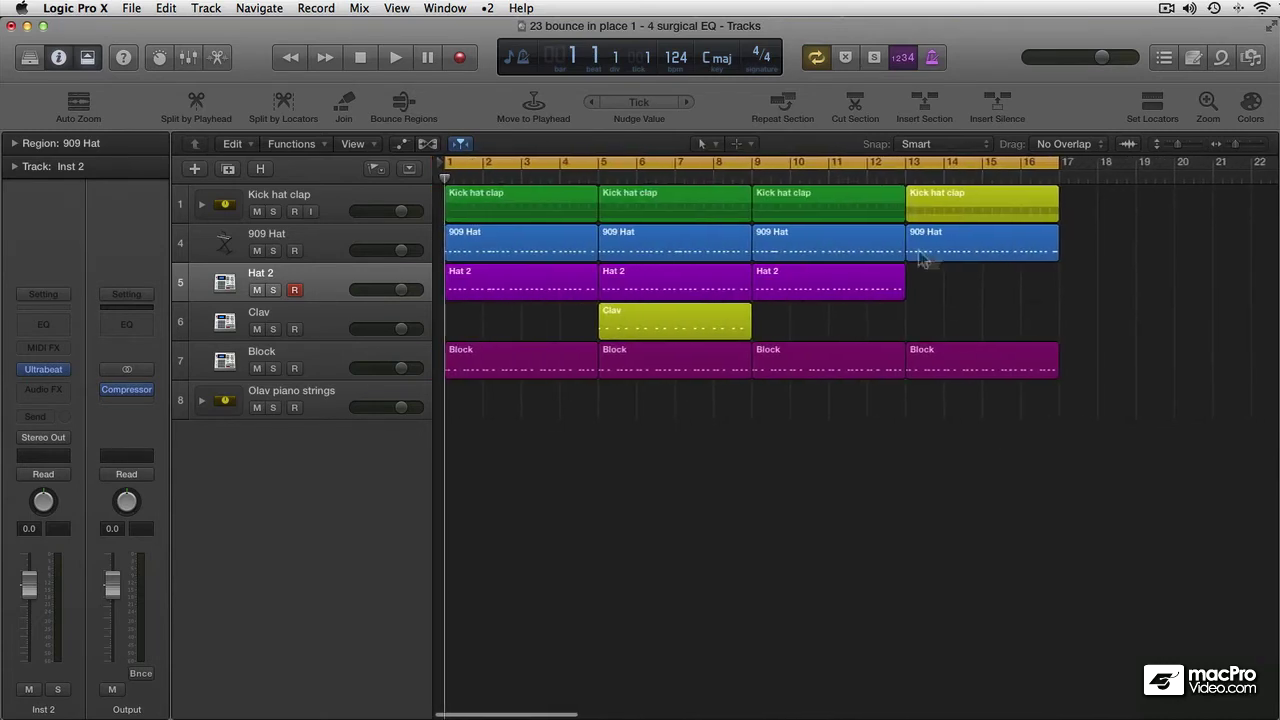
click(582, 440)
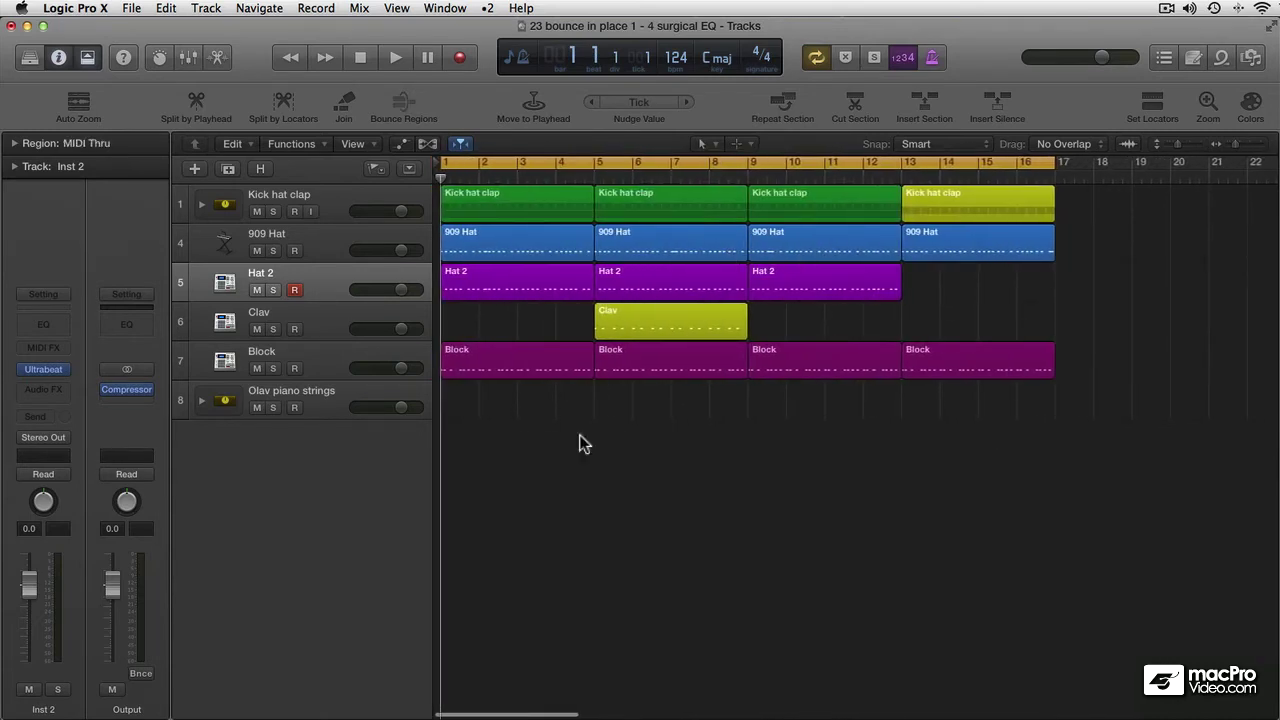
Start Bounce and Replace All Tracks and save the project when prompted.
click(134, 8)
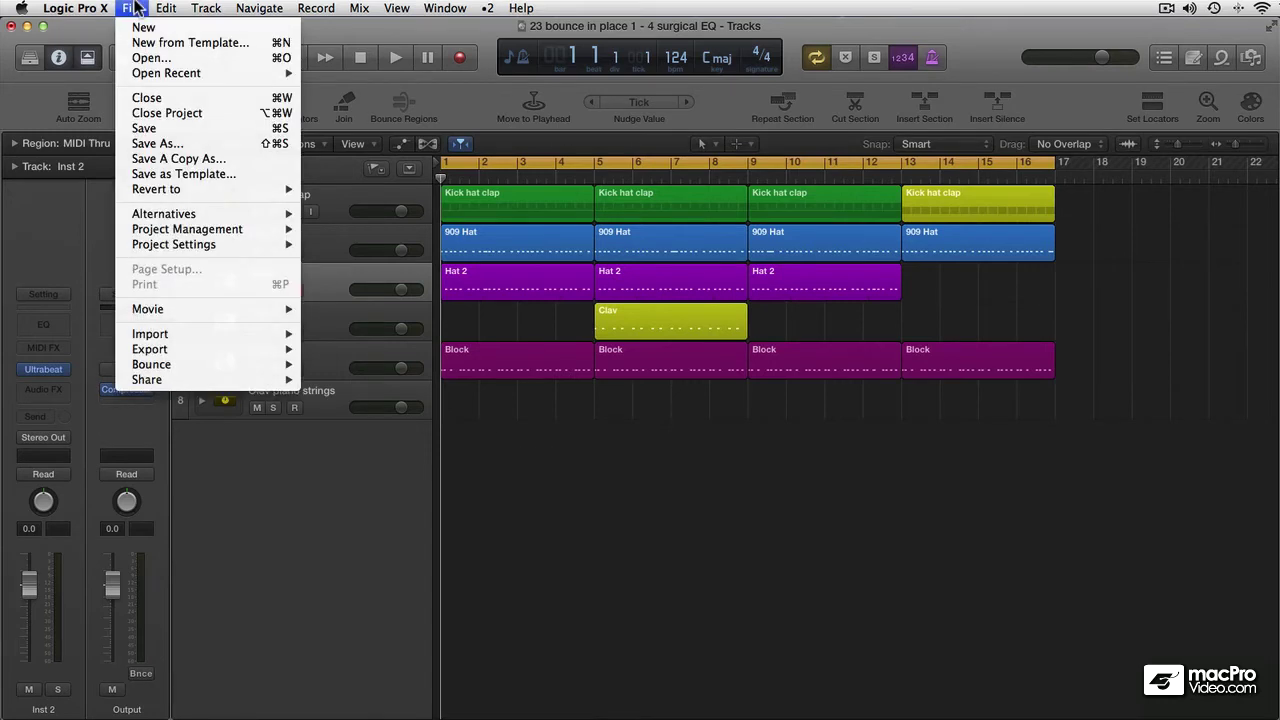
mouse_move(152, 364)
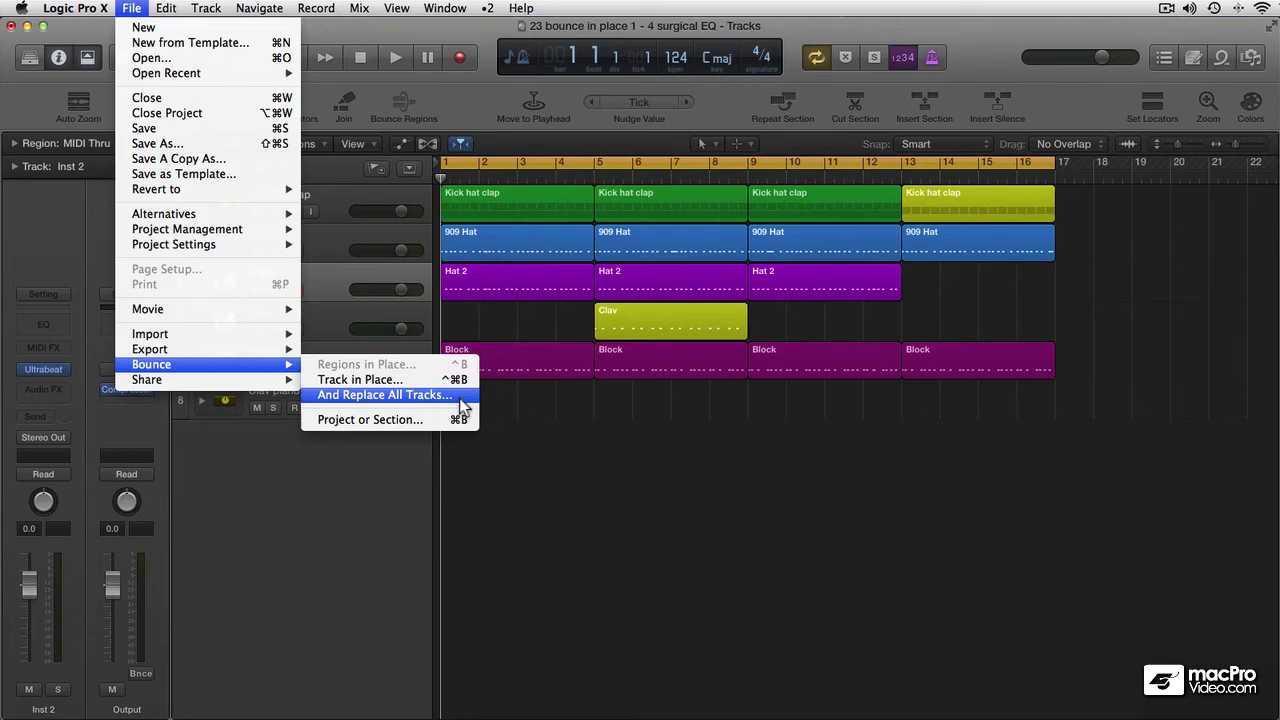
click(463, 395)
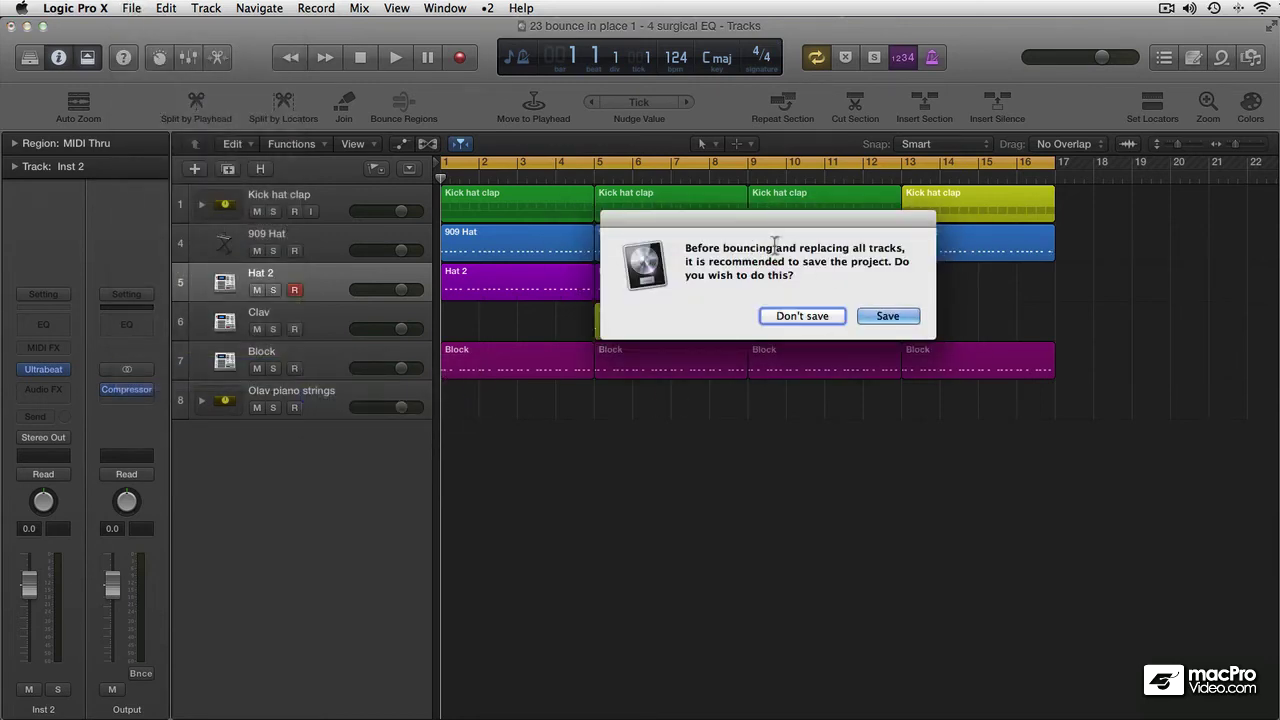
click(866, 318)
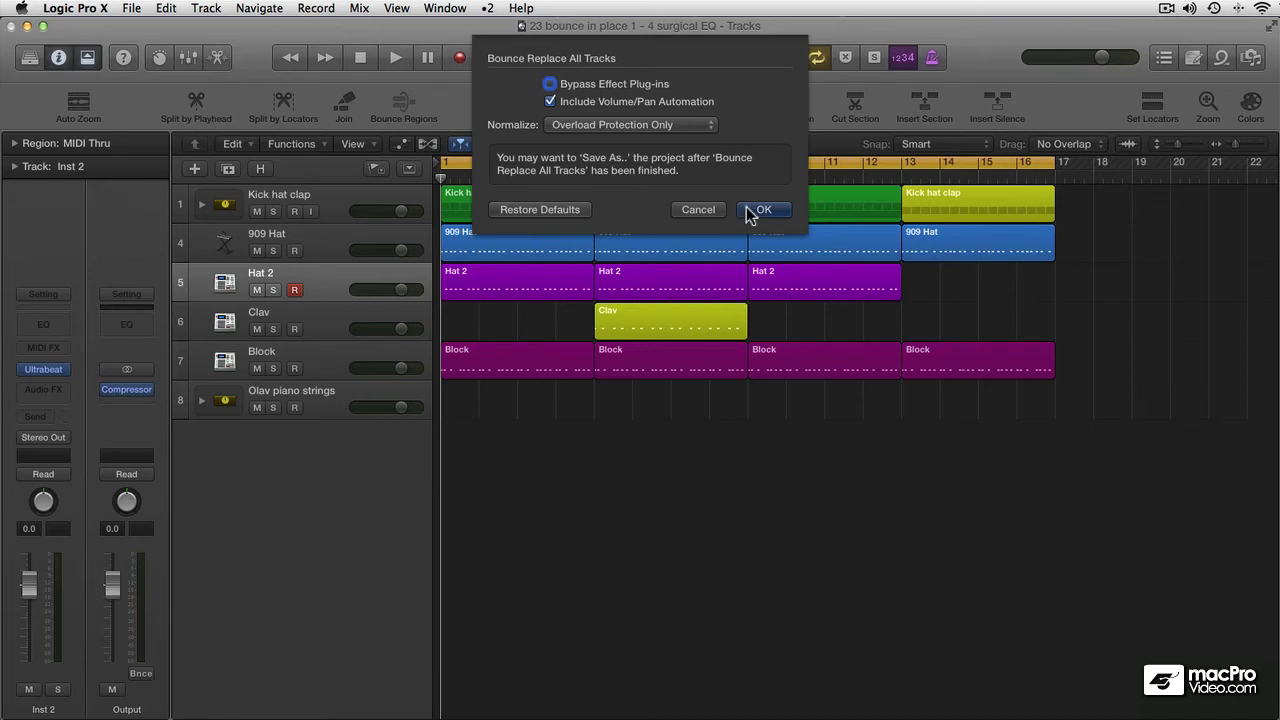
Confirm Bounce Replace All Tracks with volume/pan automation and overload-protection normalizing.
click(746, 208)
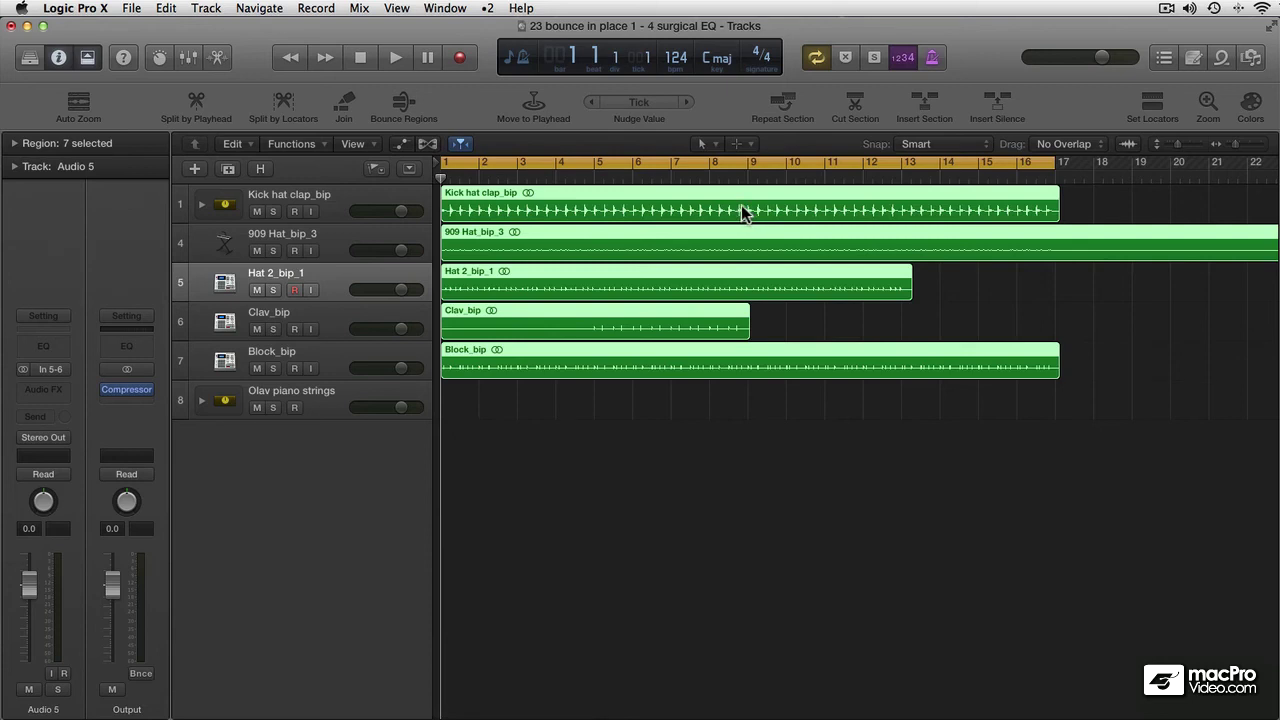
Deselect the bounced regions and solo-audition Kick hat clap_bip, then 909 Hat_bip_3.
click(652, 470)
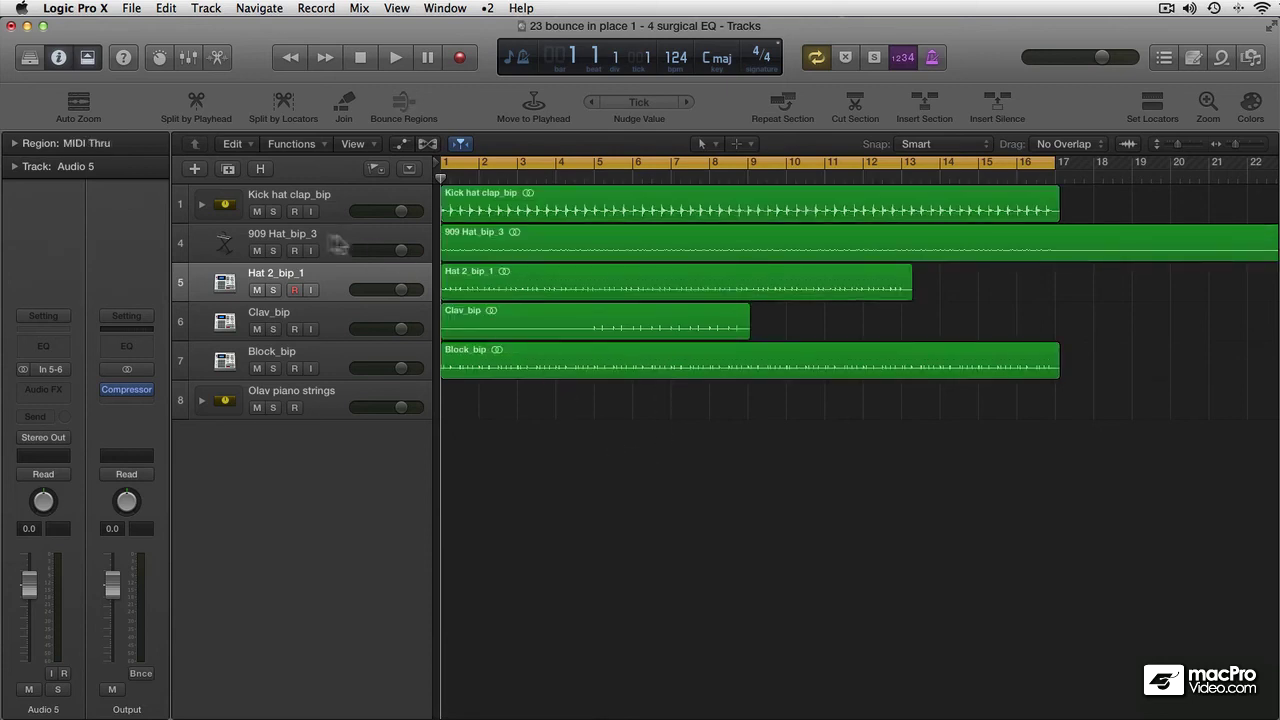
click(271, 211)
key(space)
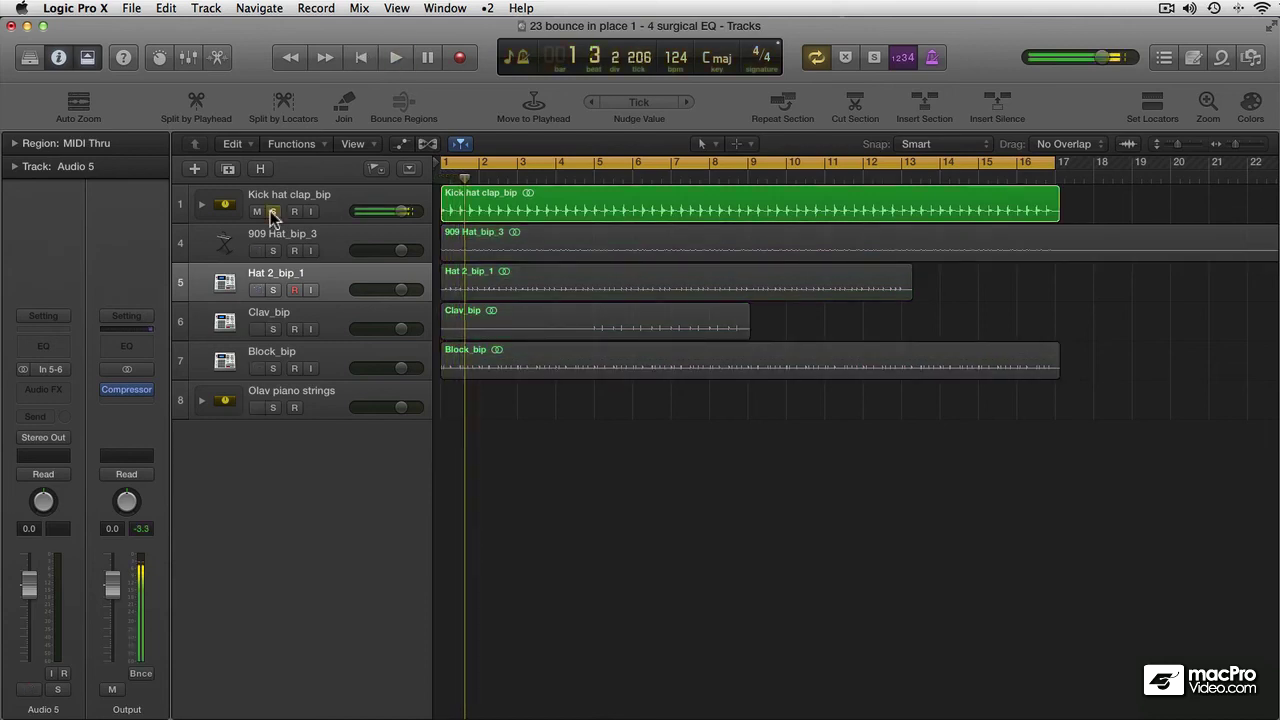
click(271, 211)
click(273, 250)
key(Return)
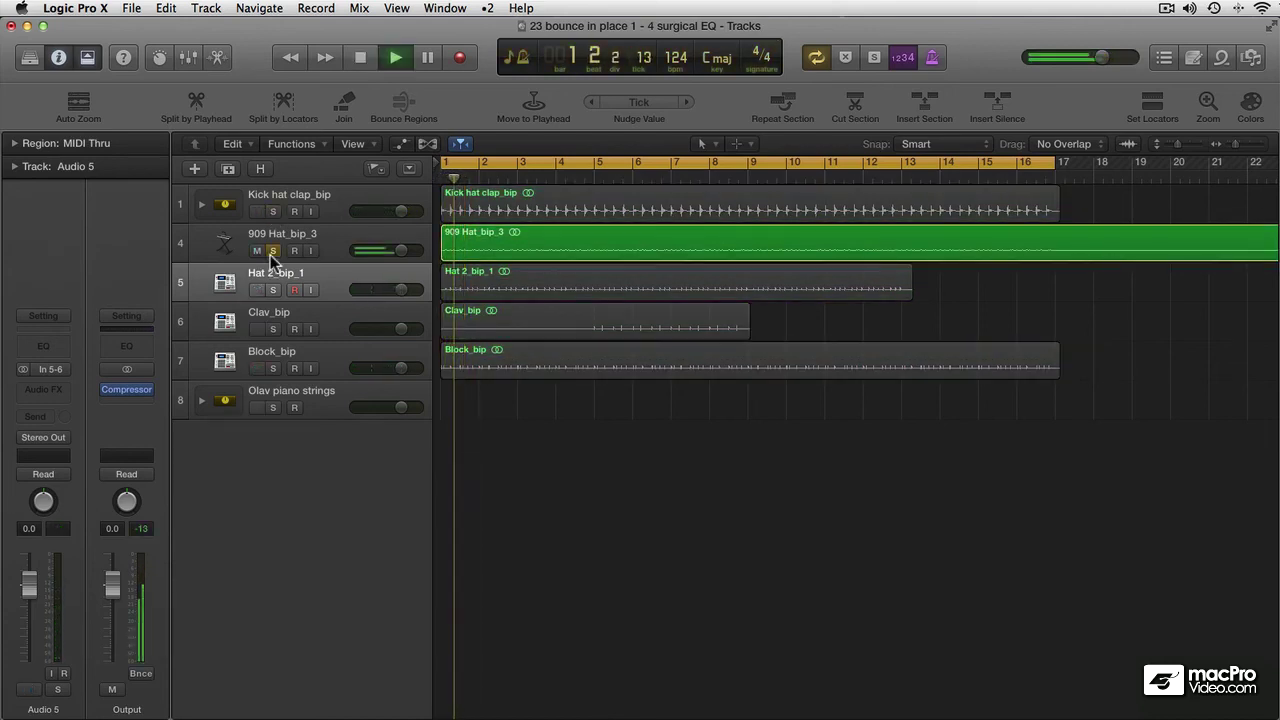
click(273, 250)
Solo-audition Hat 2_bip_1, Clav_bip and Block_bip in turn, releasing each solo.
click(273, 290)
key(Return)
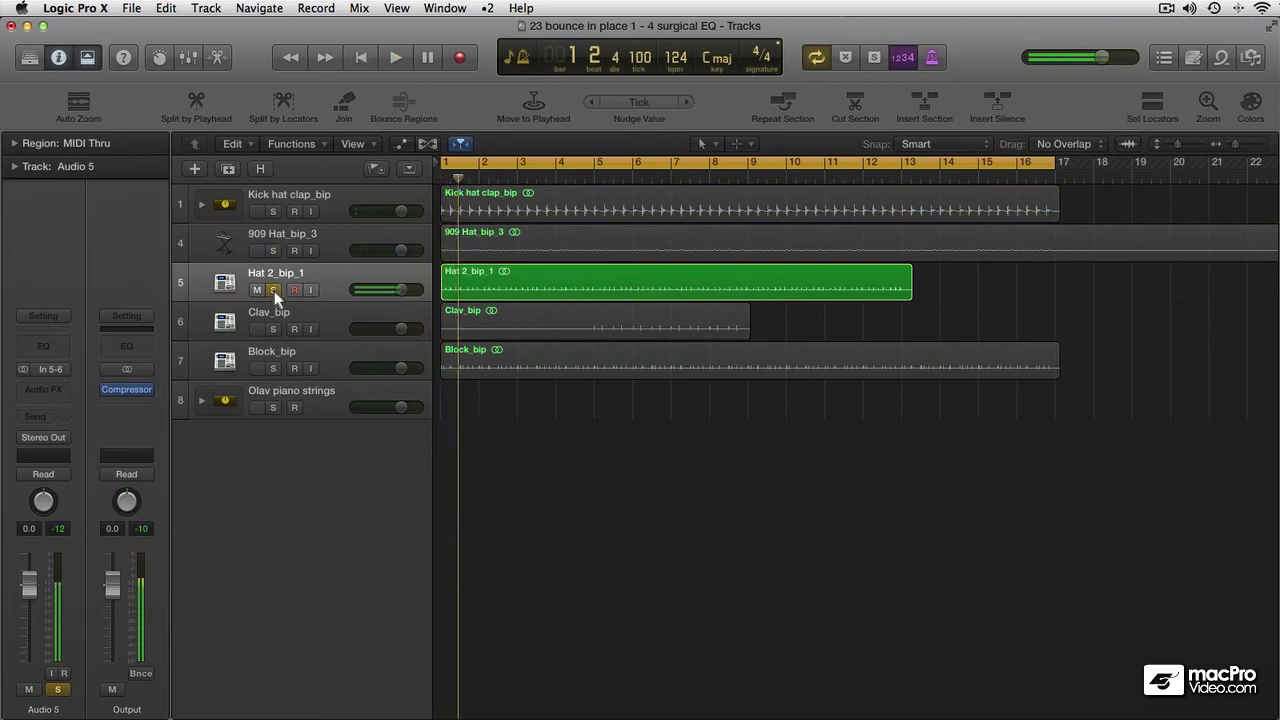
click(273, 290)
click(274, 328)
key(Return)
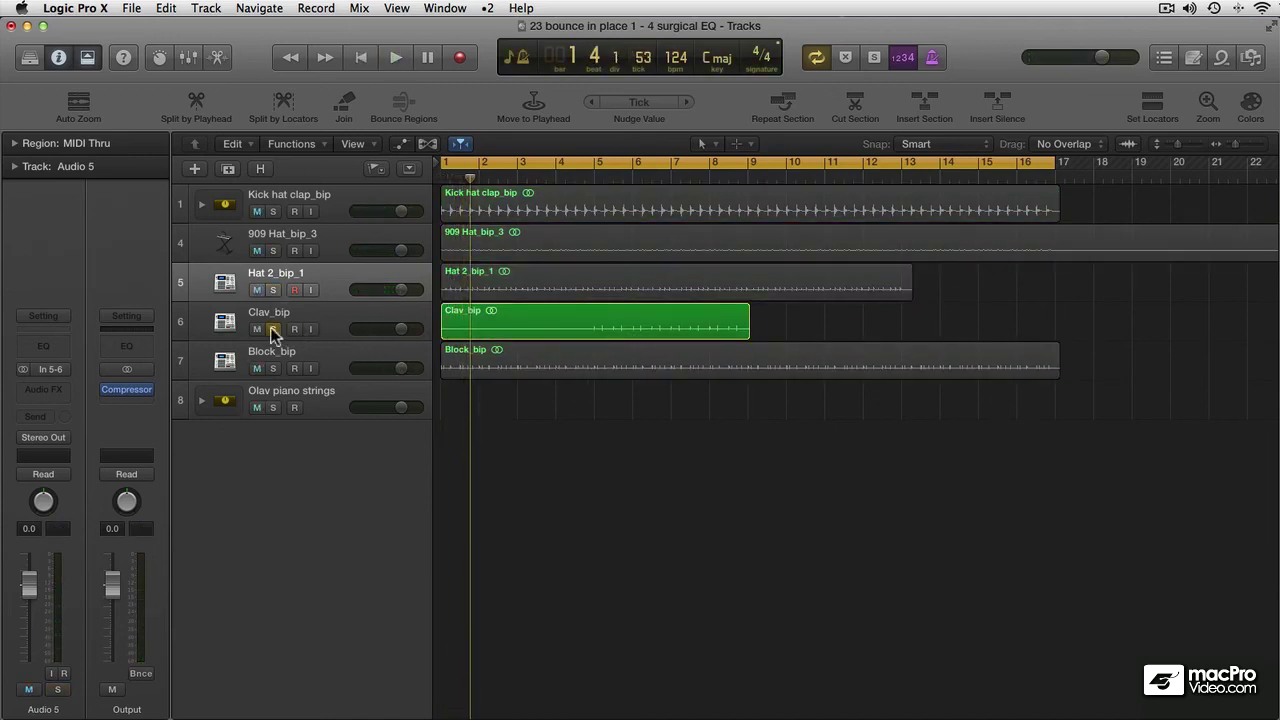
click(272, 328)
click(272, 368)
key(Return)
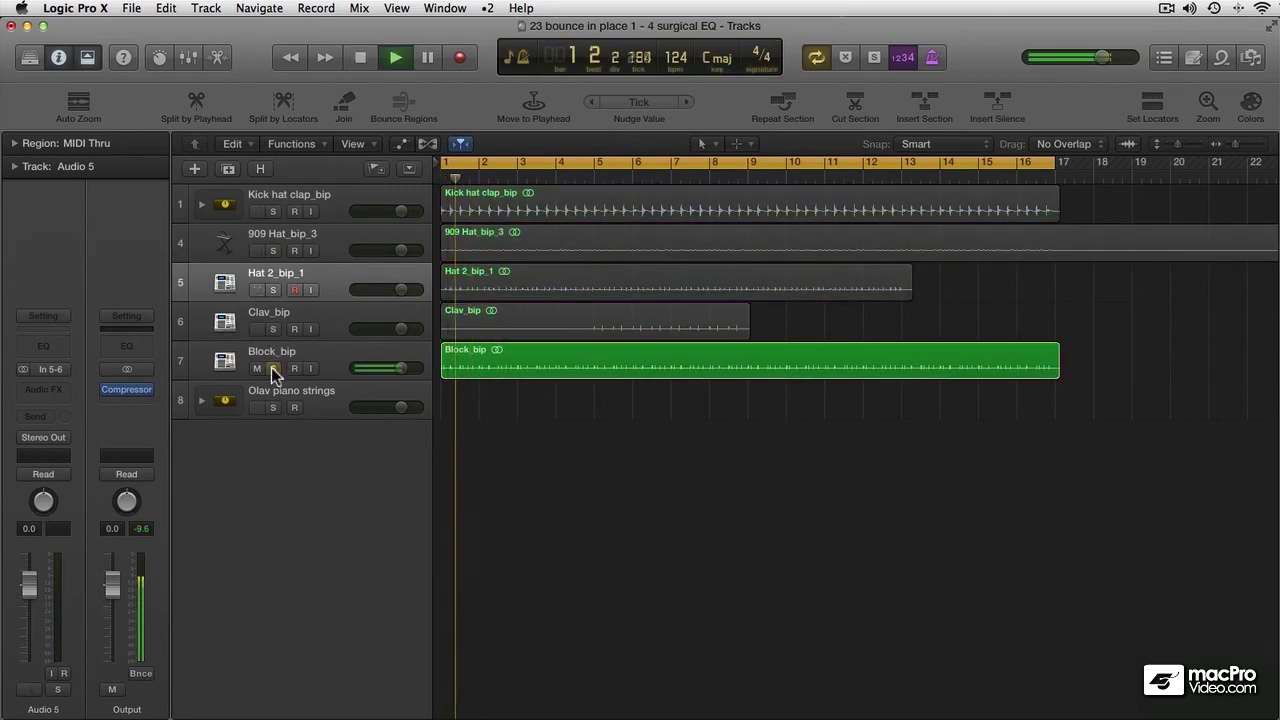
click(272, 368)
Play back the end of the 909 Hat_bip_3 region around bars 41–42.
click(743, 242)
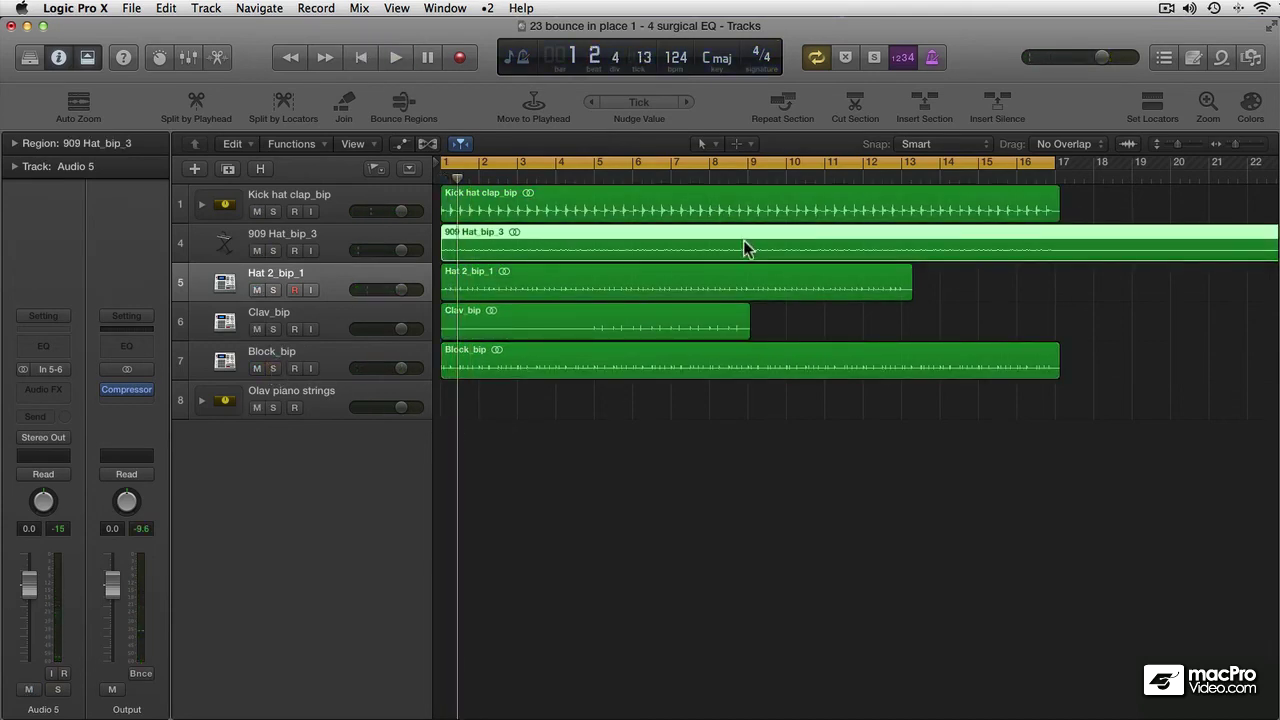
scroll(736, 255, right, 3)
scroll(736, 255, right, 10)
scroll(736, 255, right, 10)
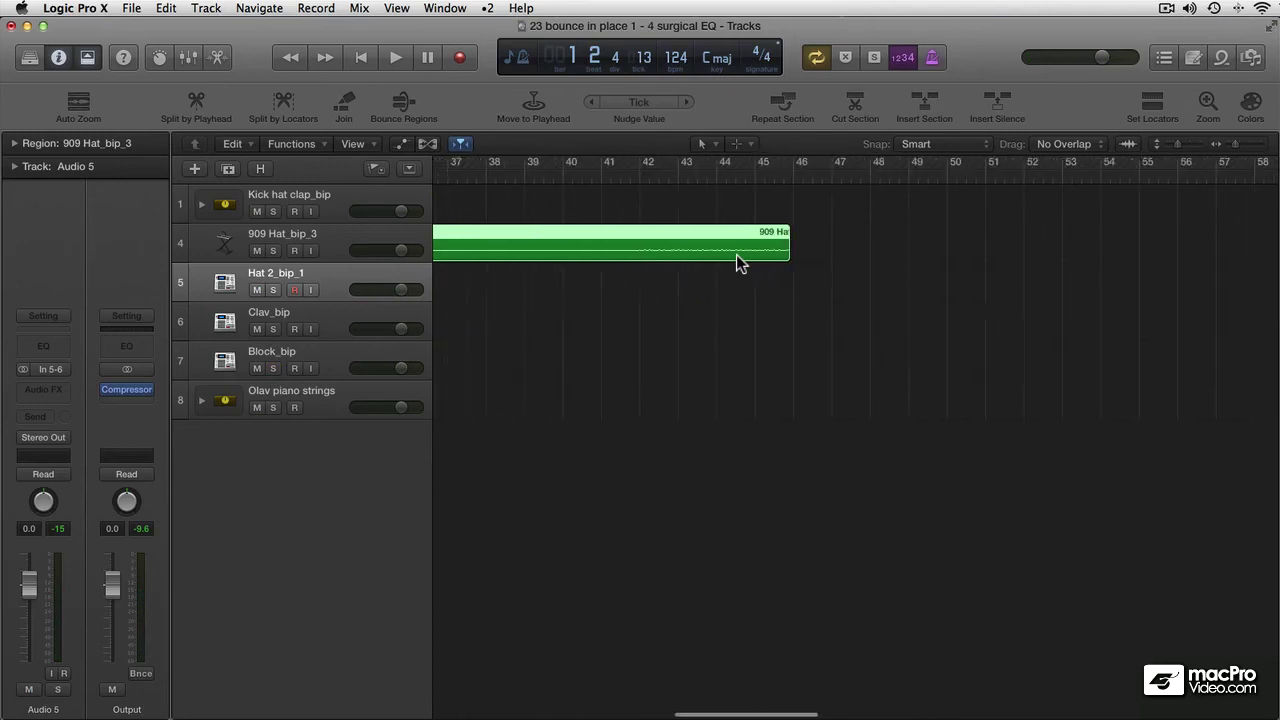
scroll(736, 255, right, 2)
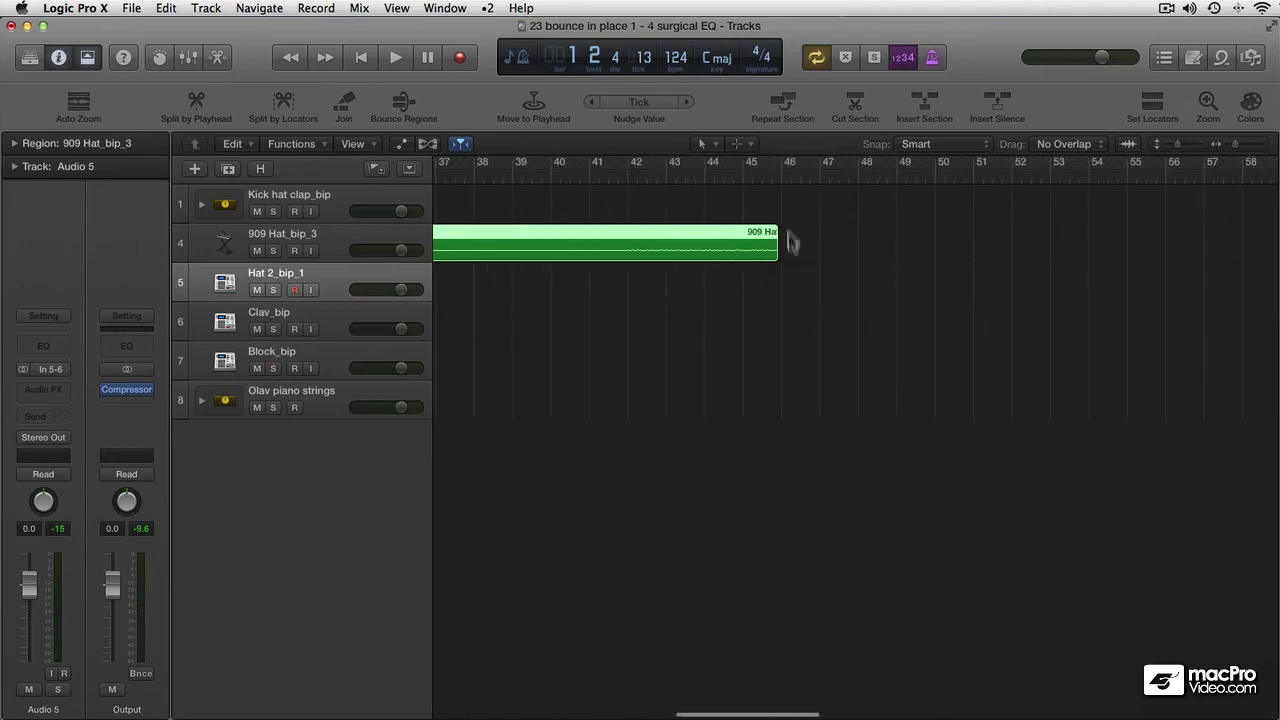
click(620, 178)
key(space)
click(594, 178)
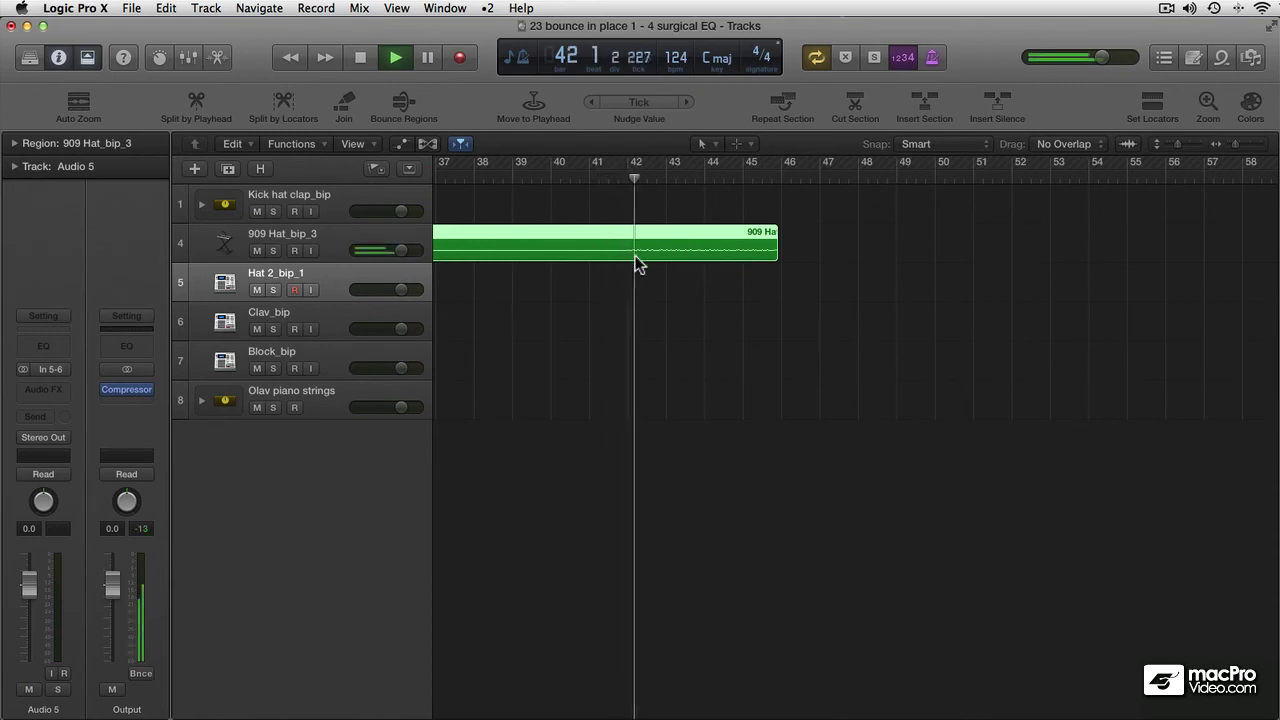
key(space)
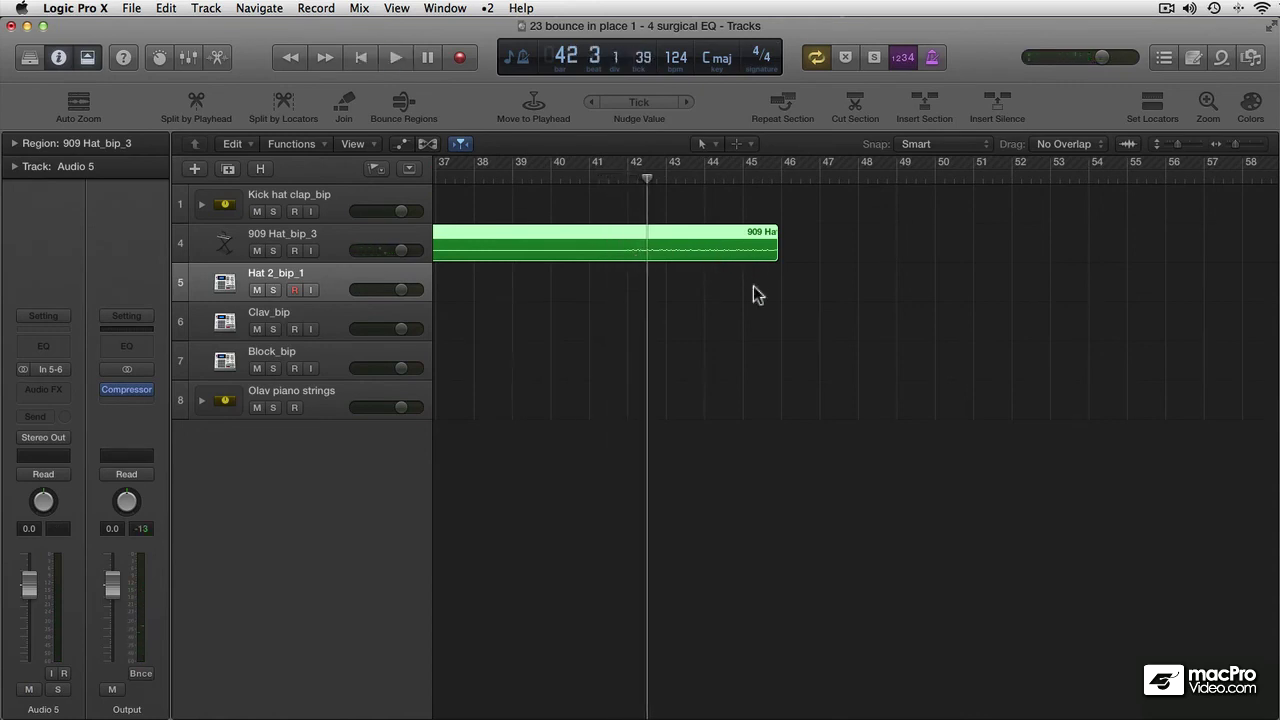
Return to the project start and undo the bounce to restore the MIDI regions.
click(757, 293)
click(310, 240)
scroll(621, 357, left, 4)
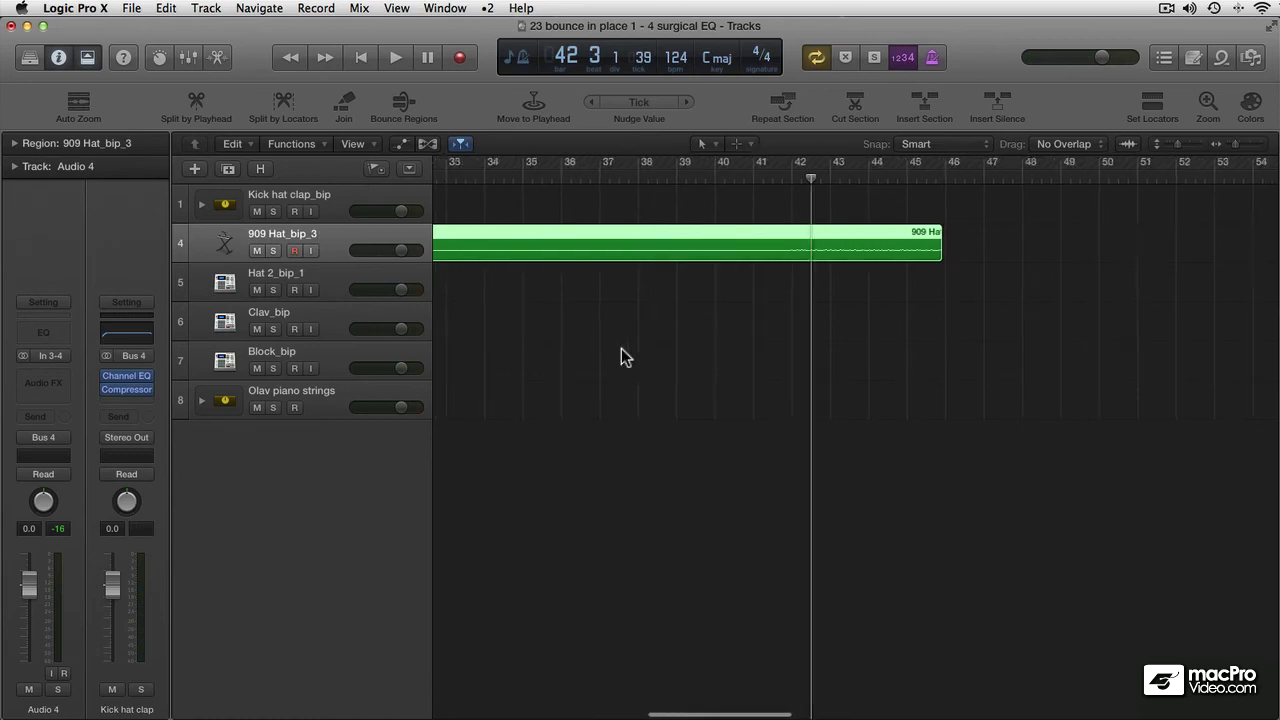
key(Return)
click(645, 431)
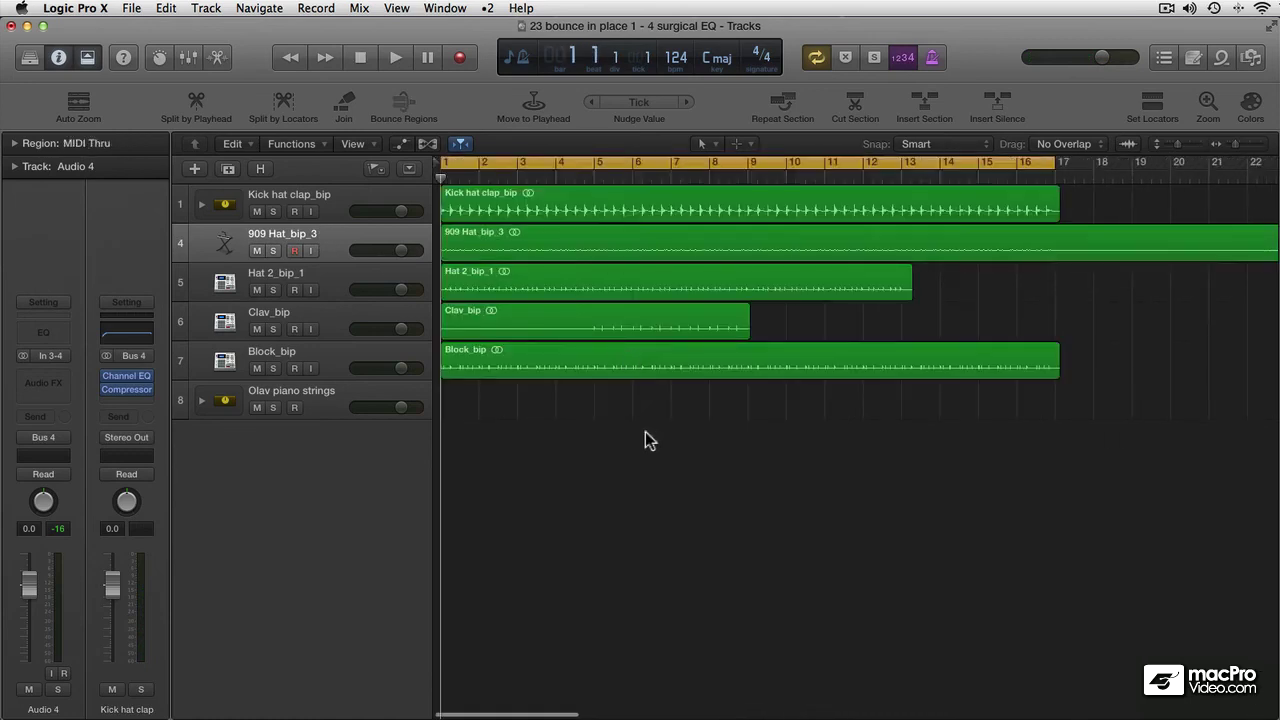
key(super+z)
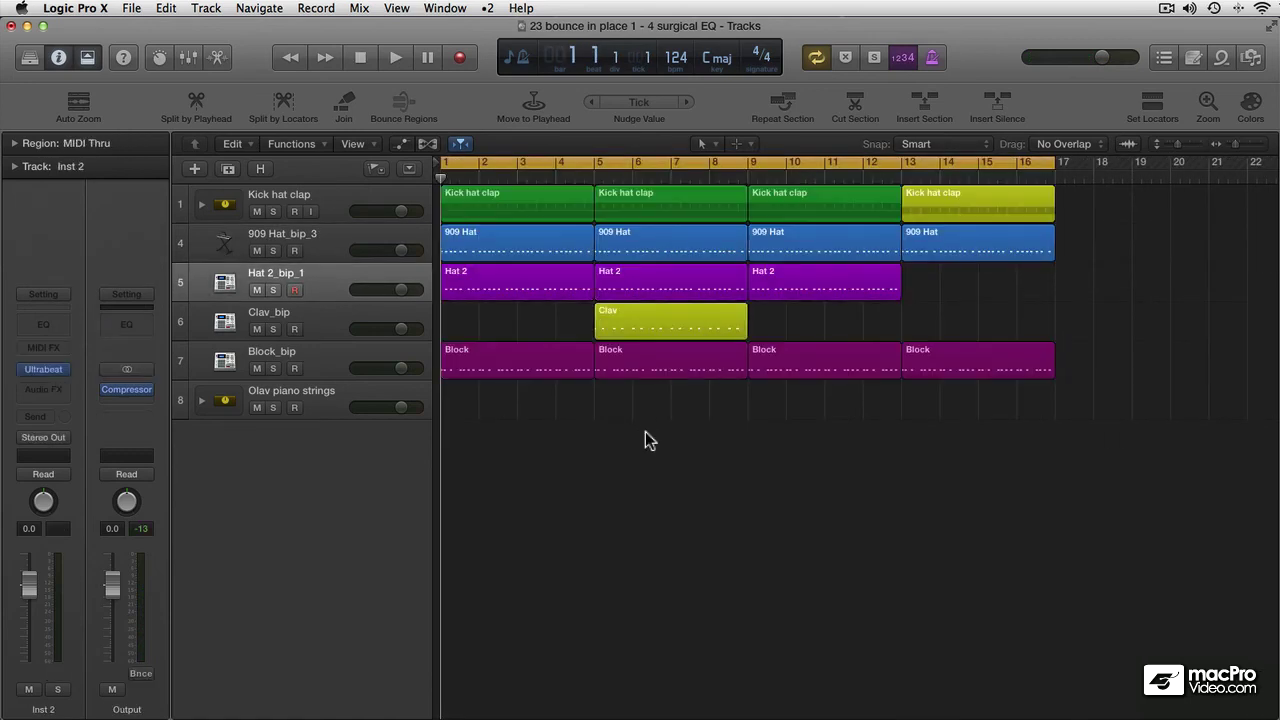